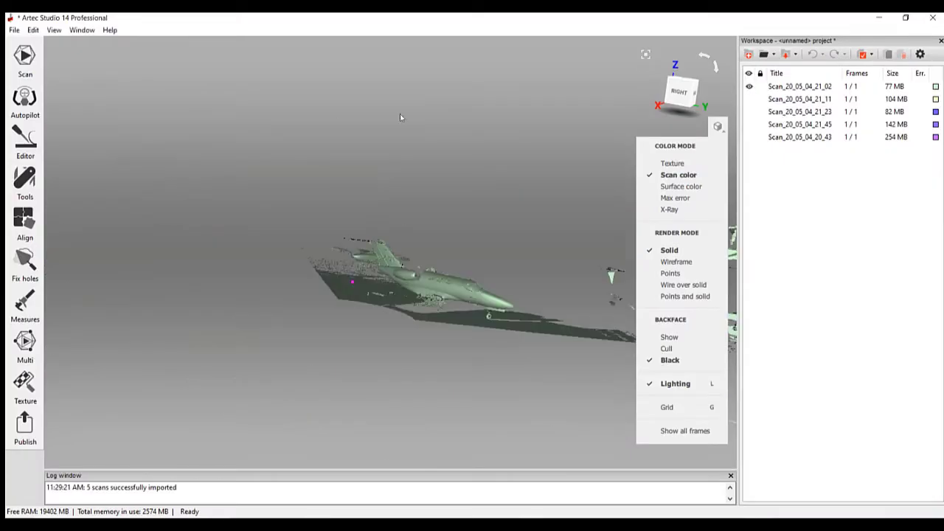
Orbit the viewport to look down on the first imported jet scan.
drag(450, 290, 360, 402)
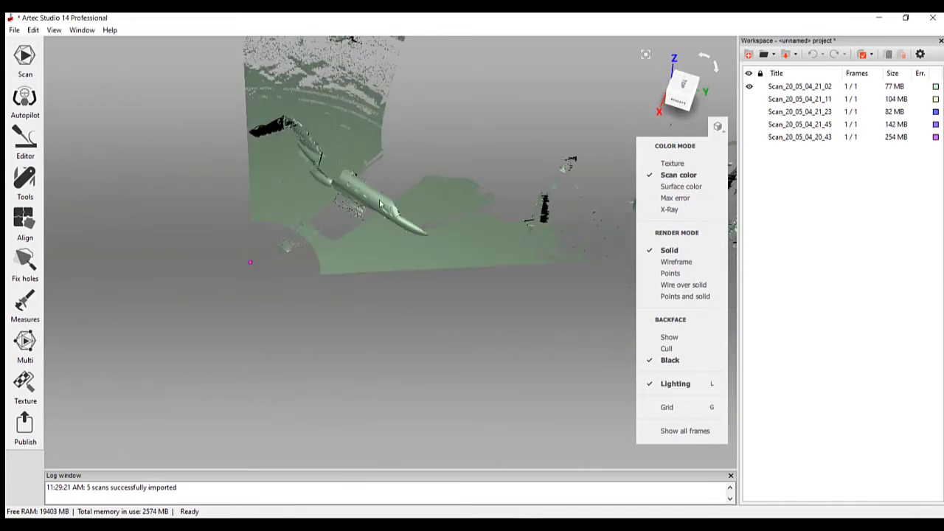
drag(380, 204, 352, 246)
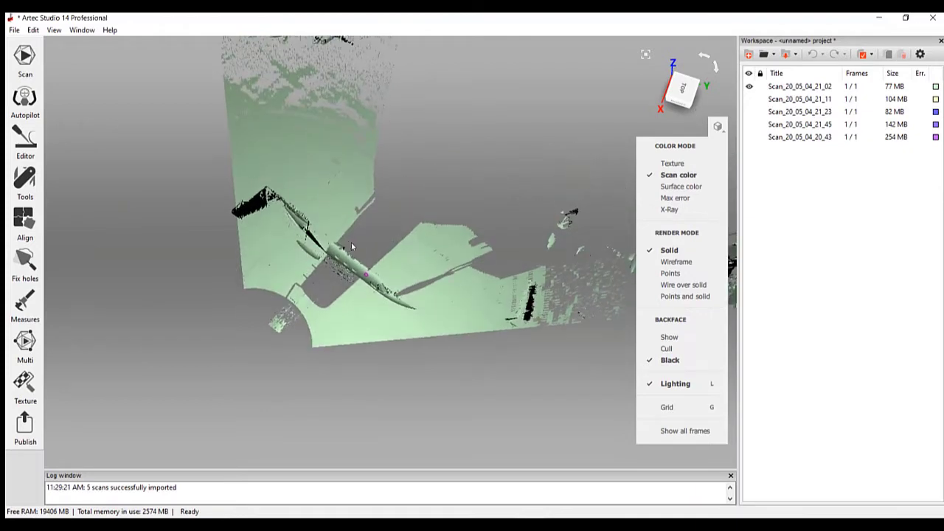
Erase everything outside a lasso around the jet and nearby ground on the first scan.
click(25, 140)
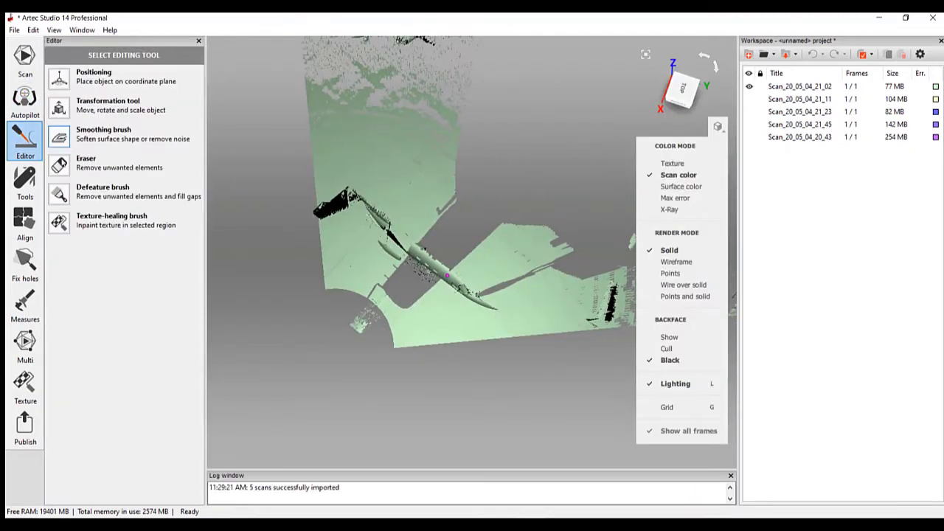
click(62, 165)
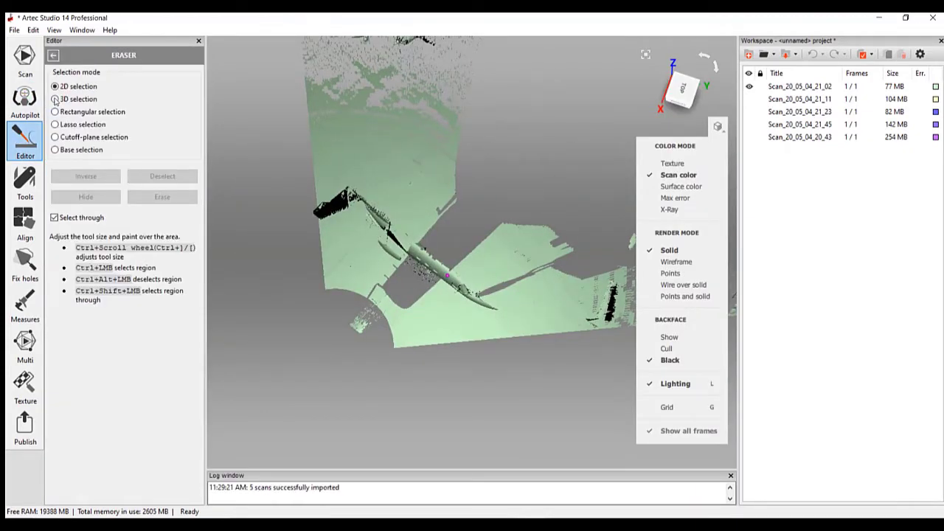
click(55, 124)
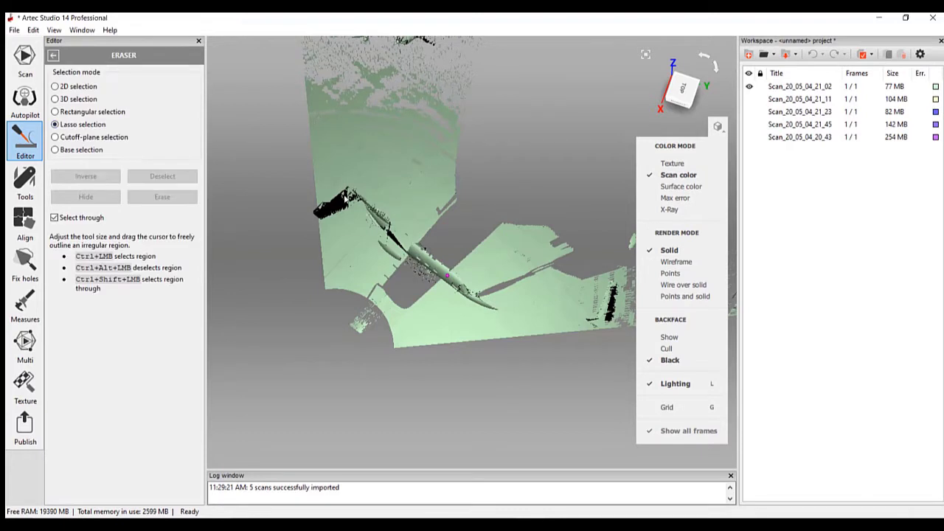
mouse_move(280, 180)
ctrl+mouse_down()
mouse_move(266, 264)
mouse_move(278, 327)
mouse_move(335, 390)
mouse_move(397, 394)
mouse_move(429, 315)
mouse_move(474, 332)
mouse_move(523, 316)
mouse_move(477, 260)
ctrl+mouse_up()
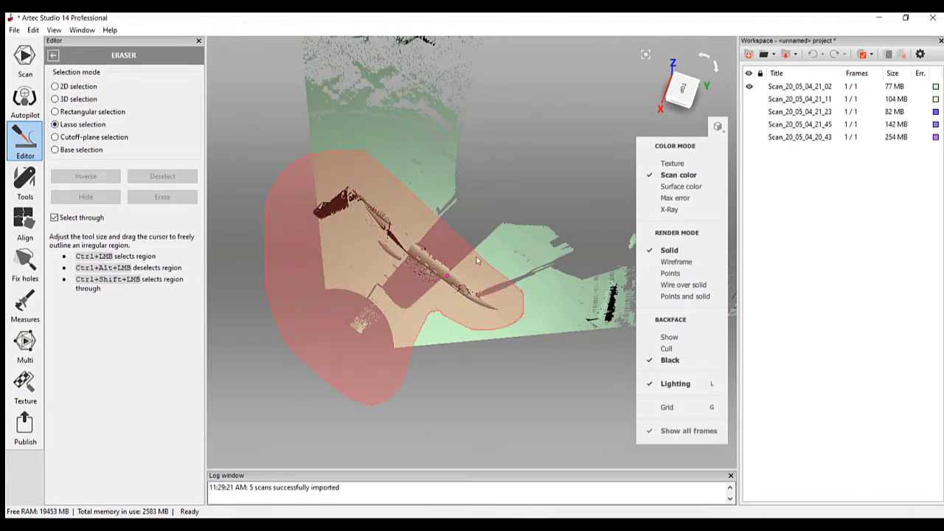
ctrl+drag(363, 182, 364, 174)
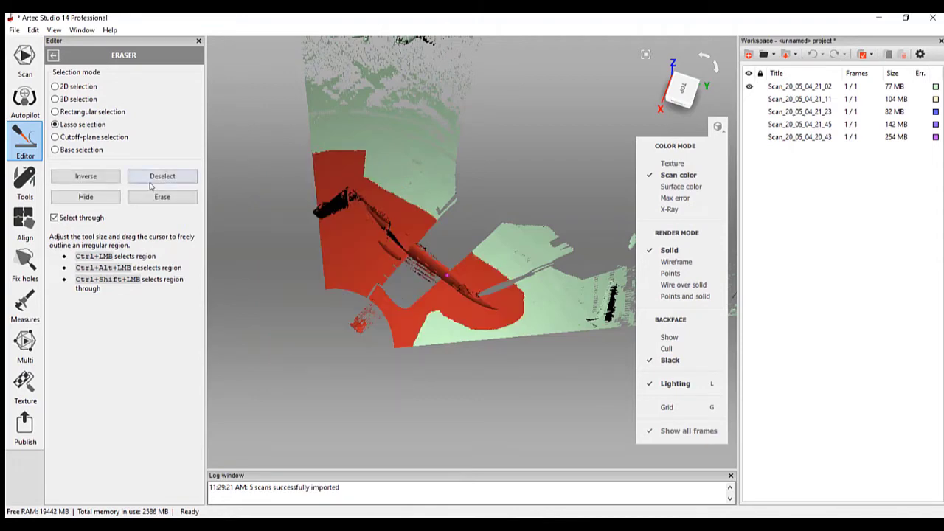
click(94, 181)
click(164, 197)
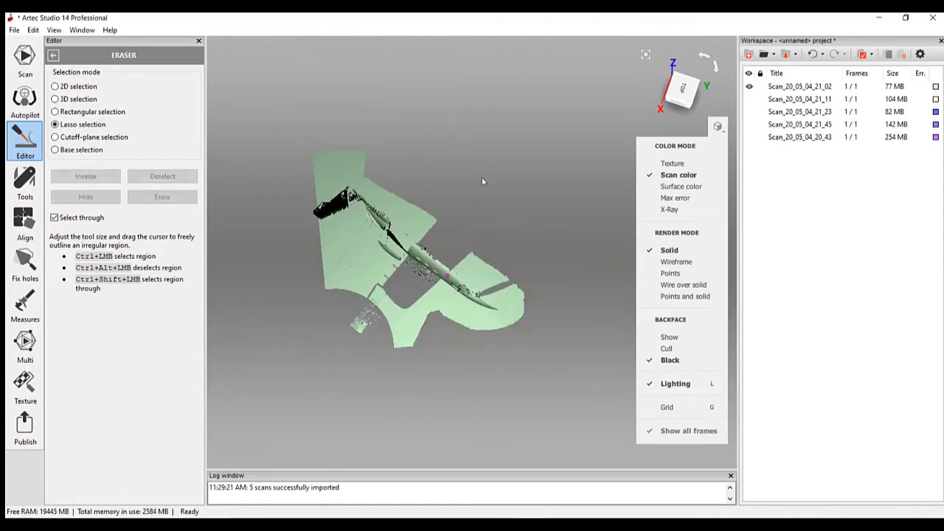
Trim Scan_20_05_04_21_11 the same way, inverting a lasso around the jet and erasing the rest.
click(748, 87)
click(750, 99)
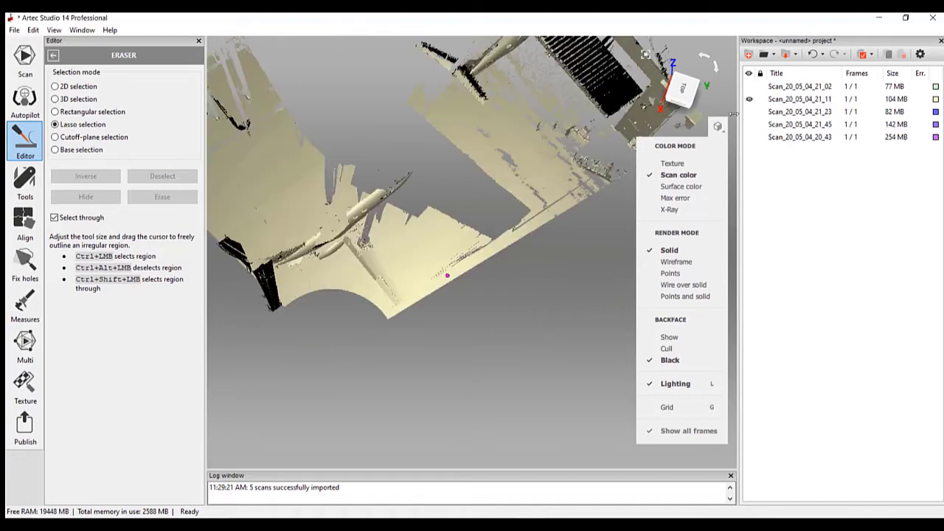
drag(509, 218, 474, 225)
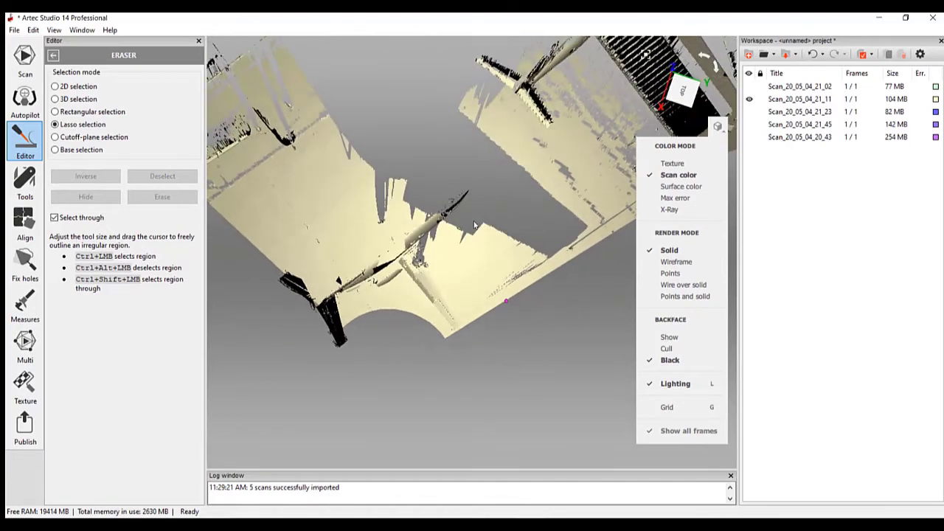
mouse_move(478, 165)
ctrl+mouse_down()
mouse_move(284, 260)
mouse_move(238, 268)
mouse_move(236, 320)
mouse_move(274, 377)
mouse_move(356, 363)
ctrl+mouse_up()
mouse_move(404, 313)
ctrl+mouse_down()
mouse_move(451, 350)
mouse_move(480, 328)
mouse_move(465, 270)
mouse_move(474, 244)
ctrl+mouse_up()
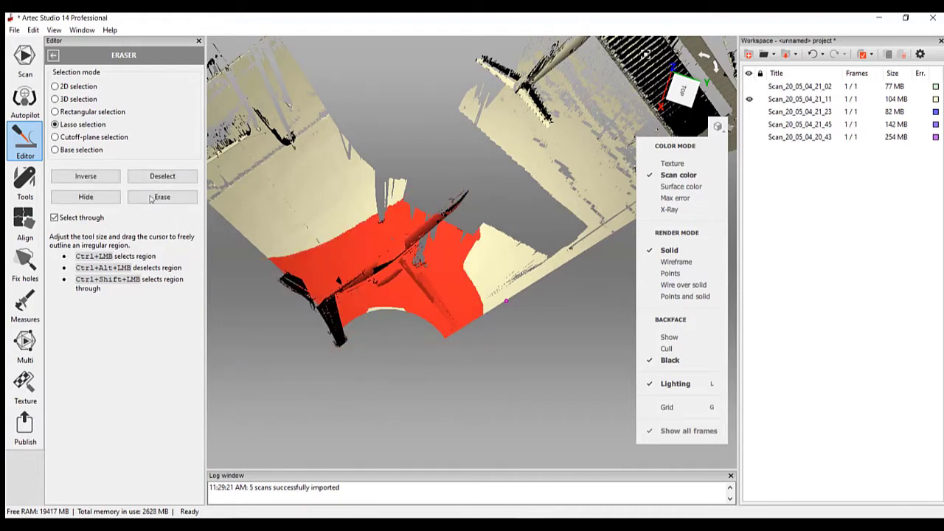
click(100, 179)
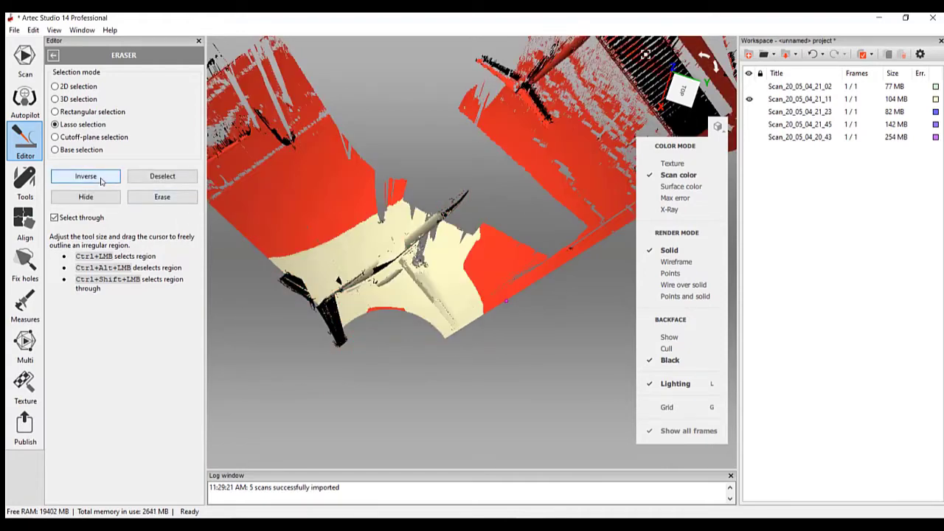
click(161, 198)
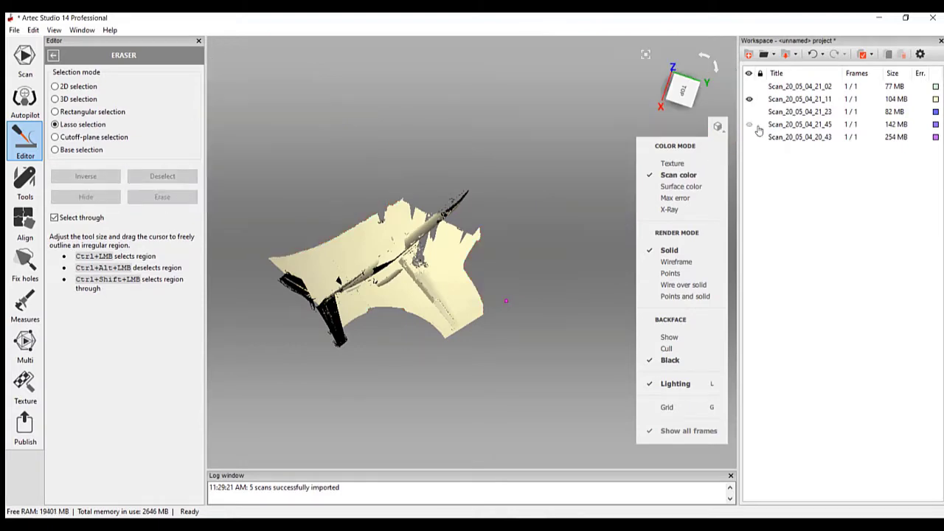
Erase the surroundings from Scan_20_05_04_21_23, keeping only the lassoed jet.
click(748, 99)
click(749, 111)
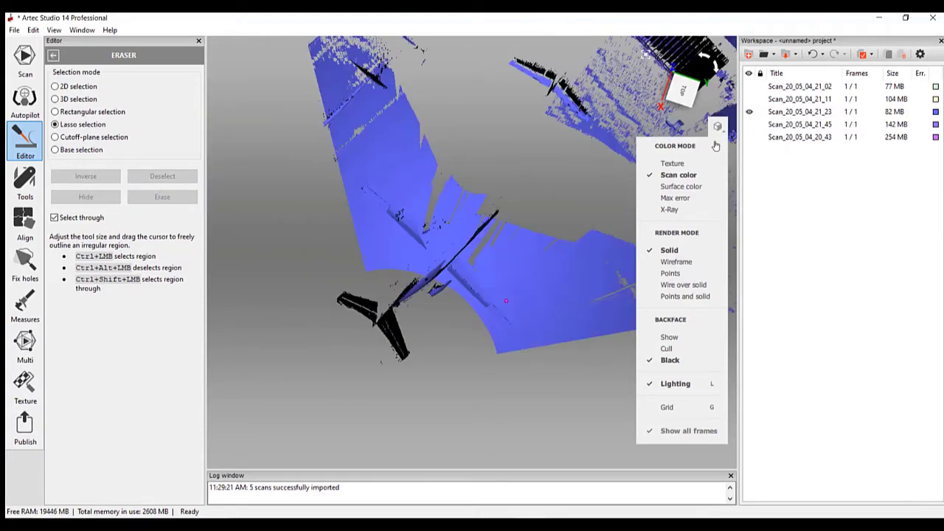
mouse_move(520, 236)
ctrl+mouse_down()
mouse_move(480, 153)
mouse_move(327, 160)
mouse_move(306, 327)
mouse_move(371, 402)
mouse_move(430, 394)
ctrl+mouse_up()
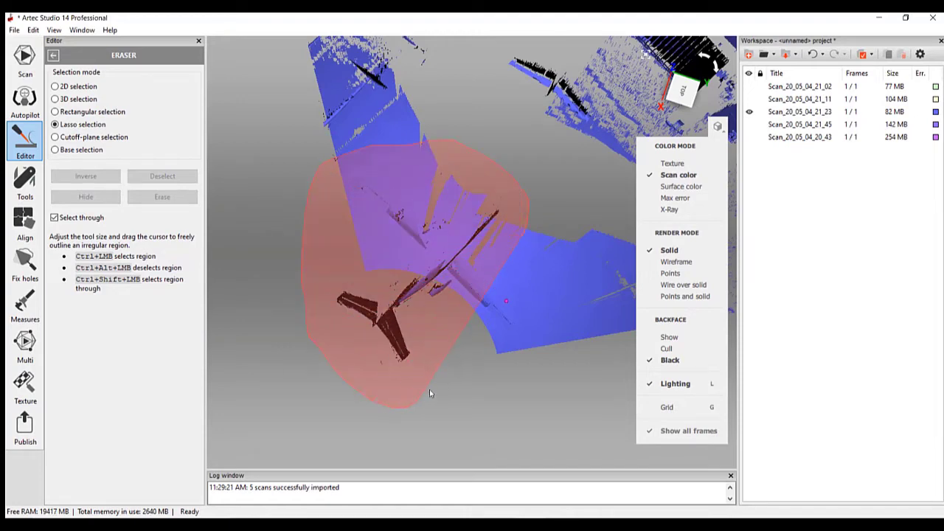
mouse_move(493, 363)
ctrl+mouse_down()
mouse_move(528, 353)
mouse_move(548, 311)
ctrl+mouse_up()
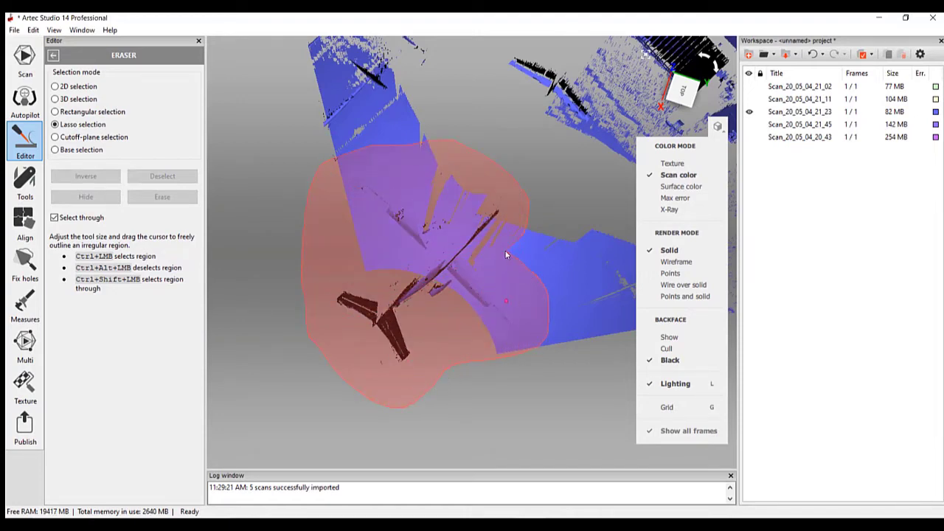
ctrl+drag(506, 255, 521, 237)
click(105, 177)
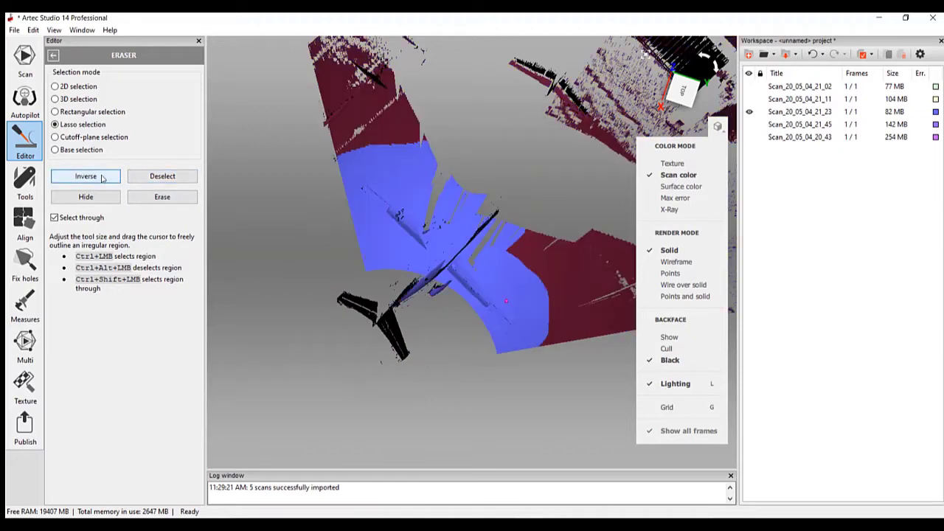
click(162, 197)
Isolate the jet in Scan_20_05_04_21_45 by erasing all surrounding fragments, then show Scan_20_05_04_20_43.
click(748, 112)
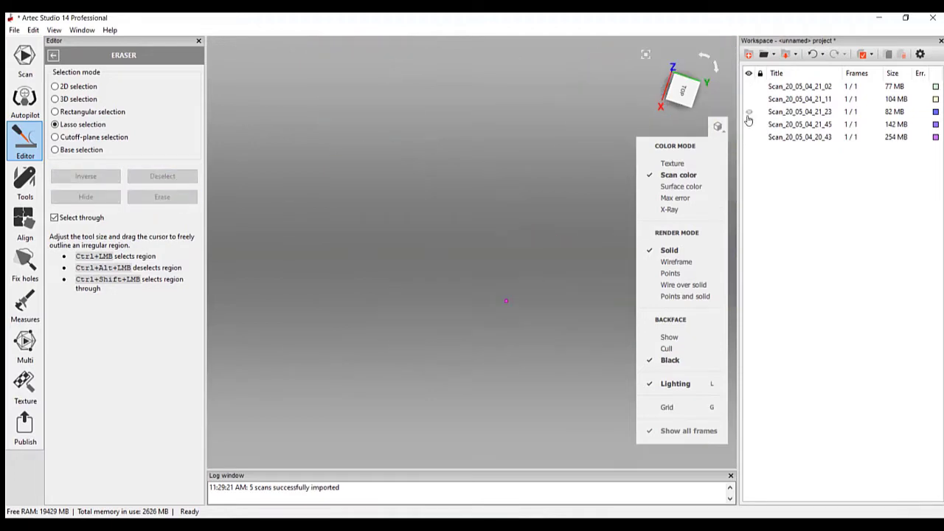
click(748, 125)
drag(519, 354, 519, 186)
drag(460, 220, 455, 170)
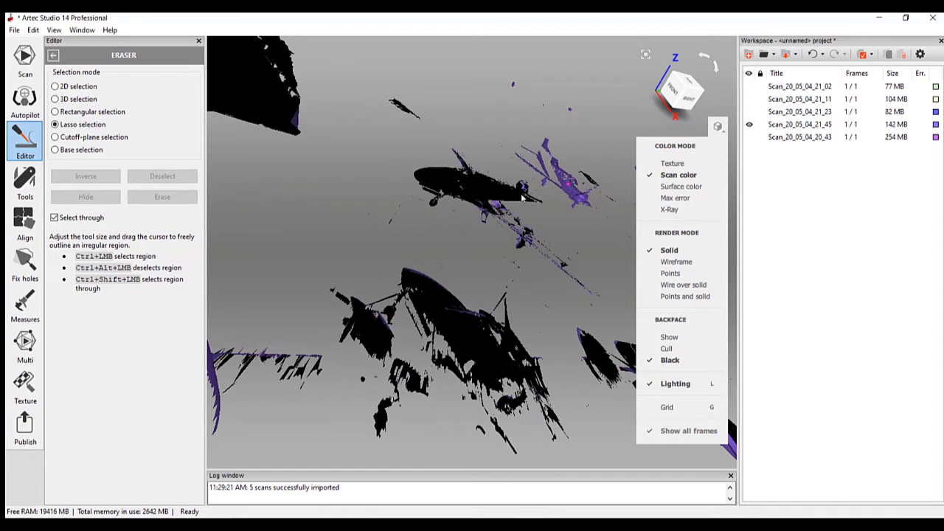
drag(521, 197, 324, 245)
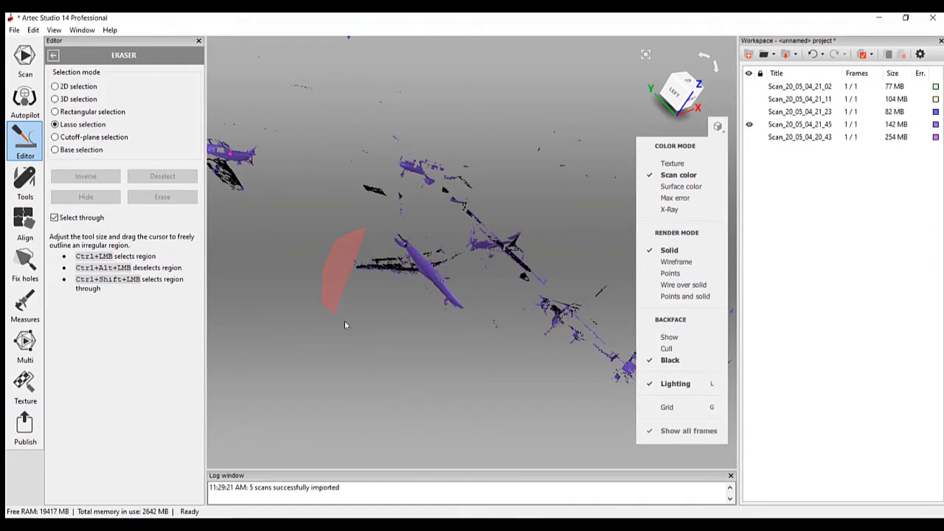
mouse_move(453, 336)
ctrl+mouse_down()
mouse_move(479, 293)
mouse_move(475, 262)
ctrl+mouse_up()
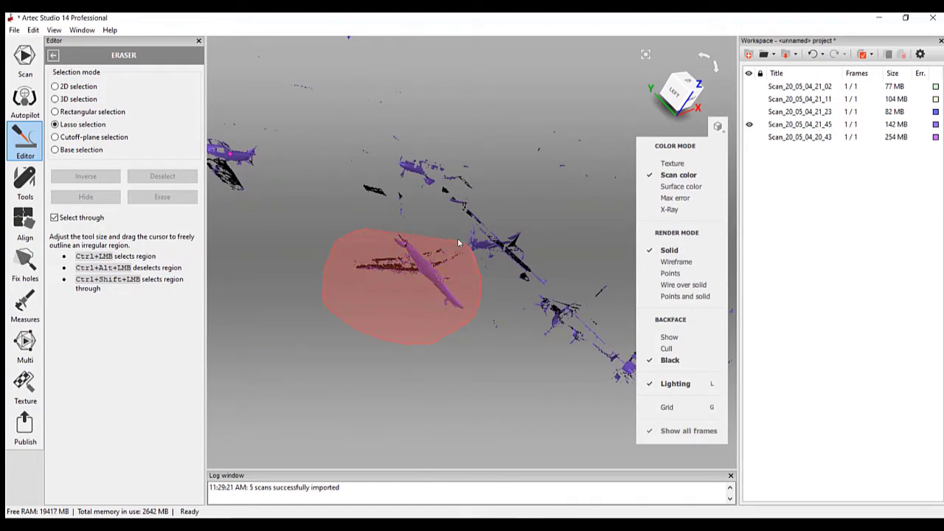
ctrl+drag(408, 224, 408, 223)
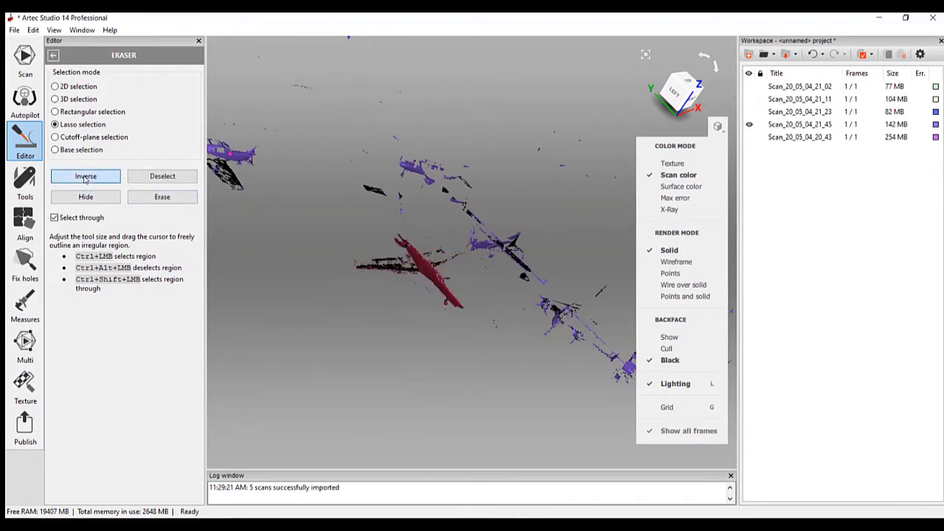
click(86, 177)
click(163, 197)
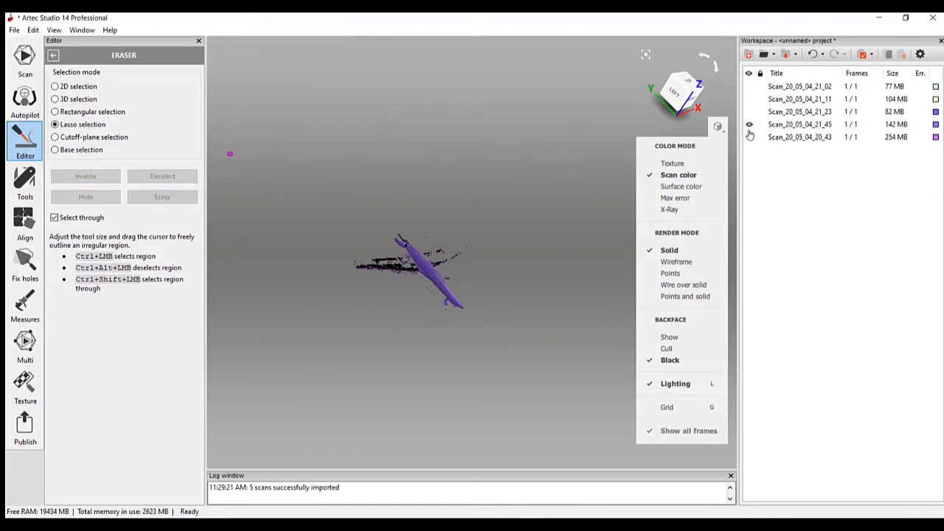
click(750, 125)
click(749, 137)
Lasso the jet and close ground on Scan_20_05_04_20_43, invert, and erase the outer surroundings.
drag(374, 246, 351, 239)
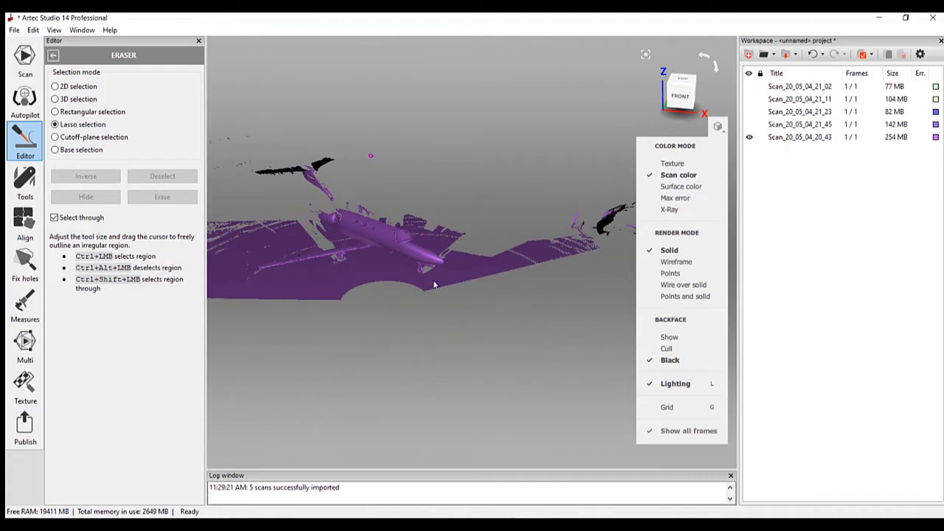
drag(433, 285, 422, 340)
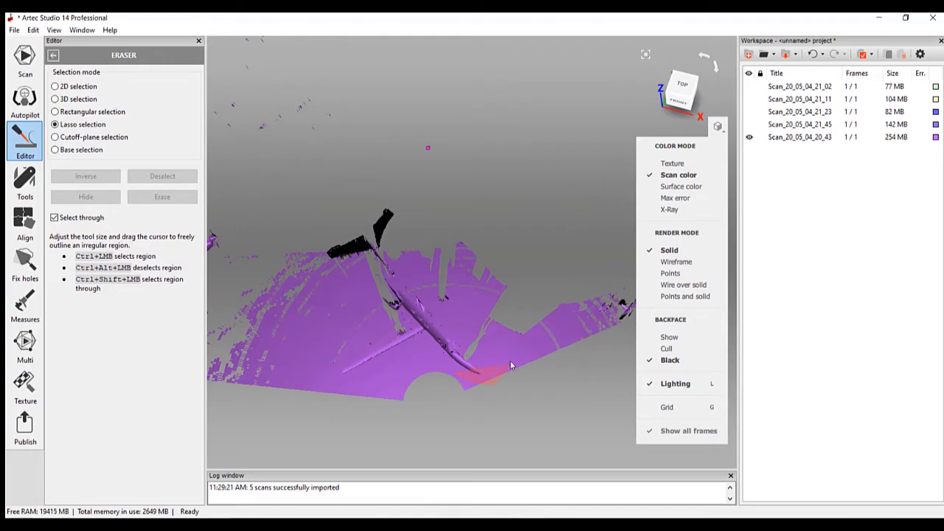
mouse_move(476, 312)
ctrl+mouse_down()
mouse_move(461, 205)
mouse_move(379, 160)
mouse_move(280, 212)
mouse_move(268, 315)
mouse_move(275, 366)
ctrl+mouse_up()
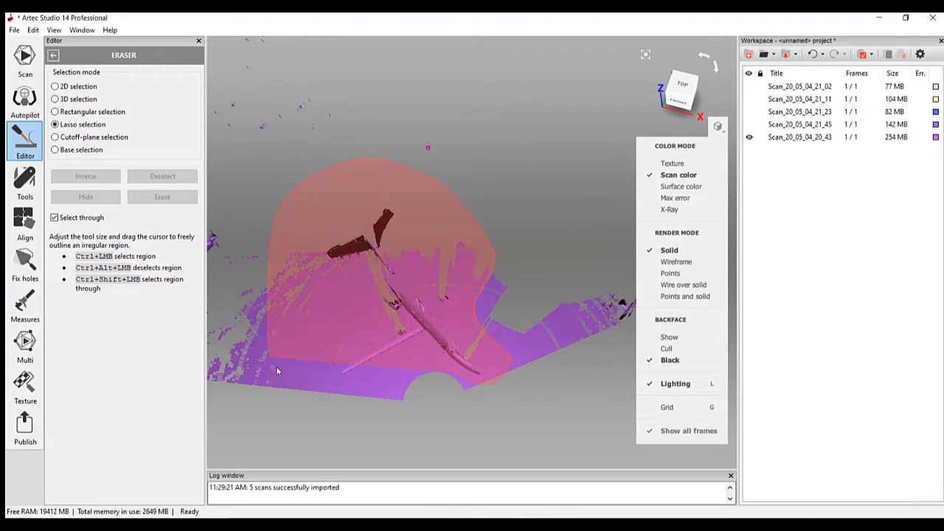
ctrl+drag(367, 409, 390, 377)
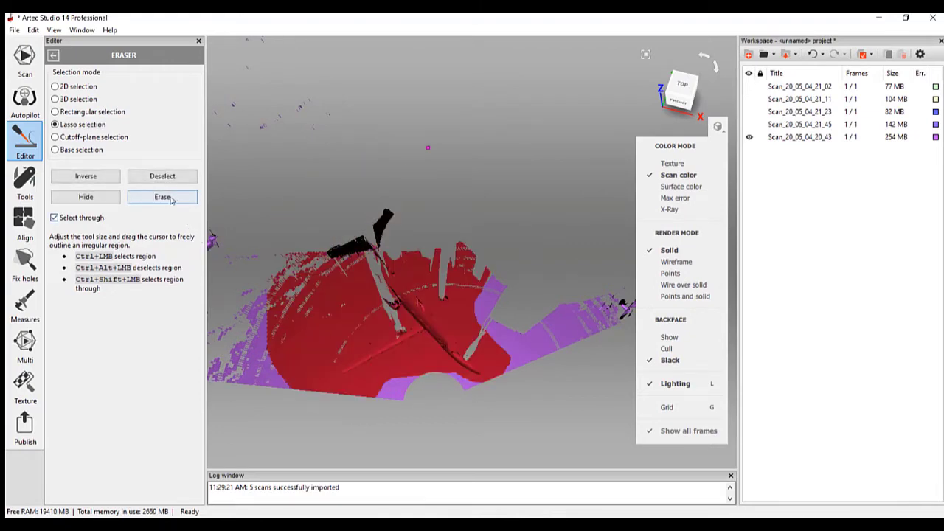
click(100, 175)
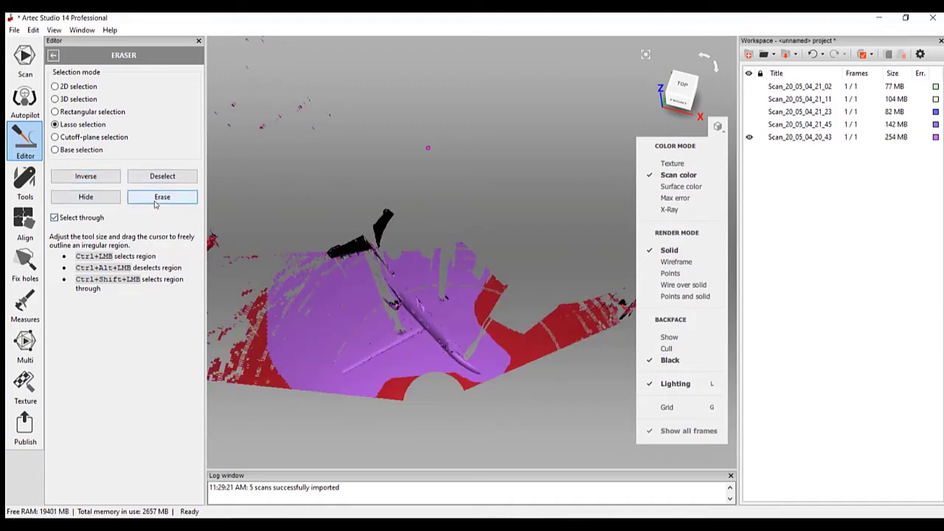
click(156, 199)
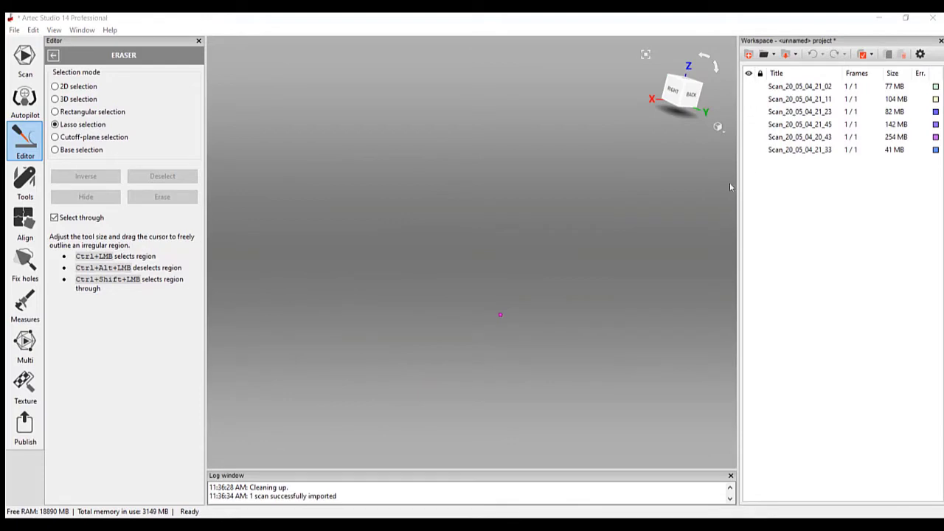
Erase stray points around the central plane area of Scan_20_05_04_21_33 and close the Editor panel.
click(749, 151)
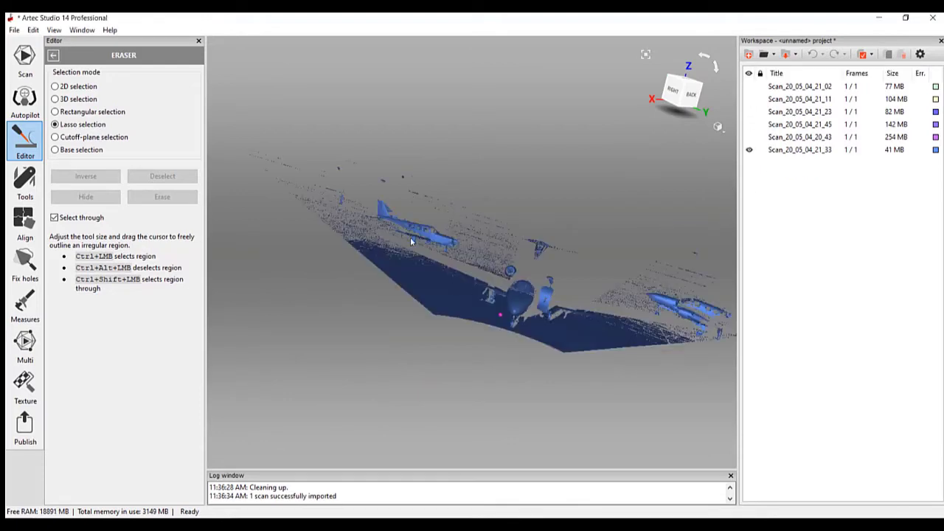
drag(517, 293, 460, 212)
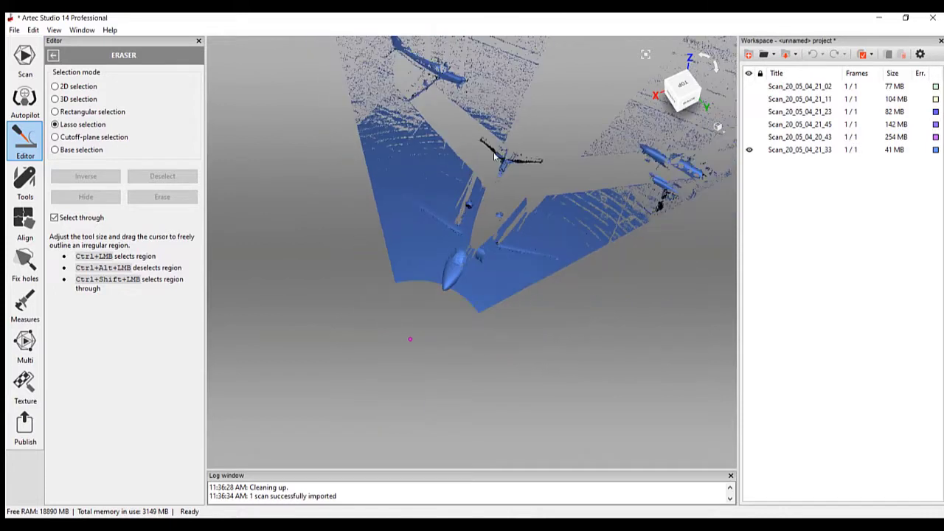
mouse_move(382, 146)
ctrl+mouse_down()
mouse_move(361, 220)
mouse_move(389, 305)
mouse_move(446, 341)
mouse_move(558, 339)
mouse_move(587, 256)
ctrl+mouse_up()
ctrl+drag(554, 166, 549, 162)
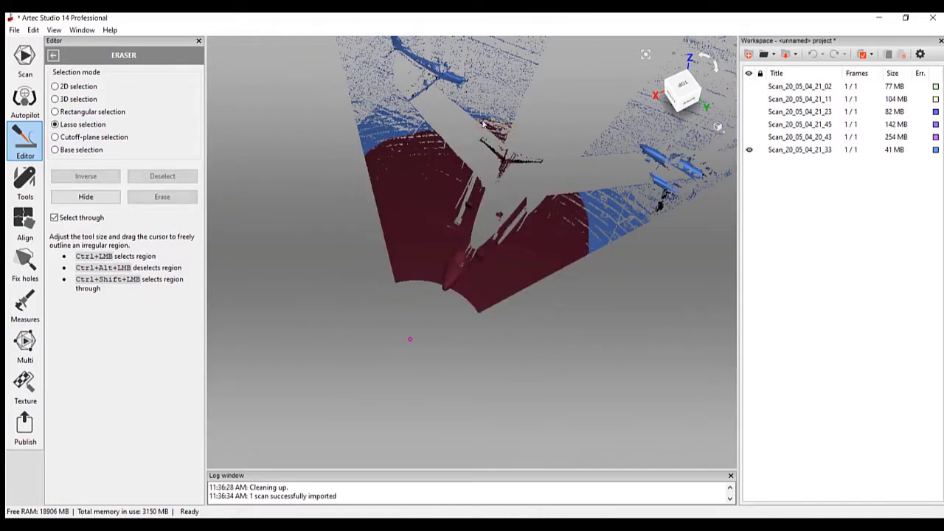
click(86, 176)
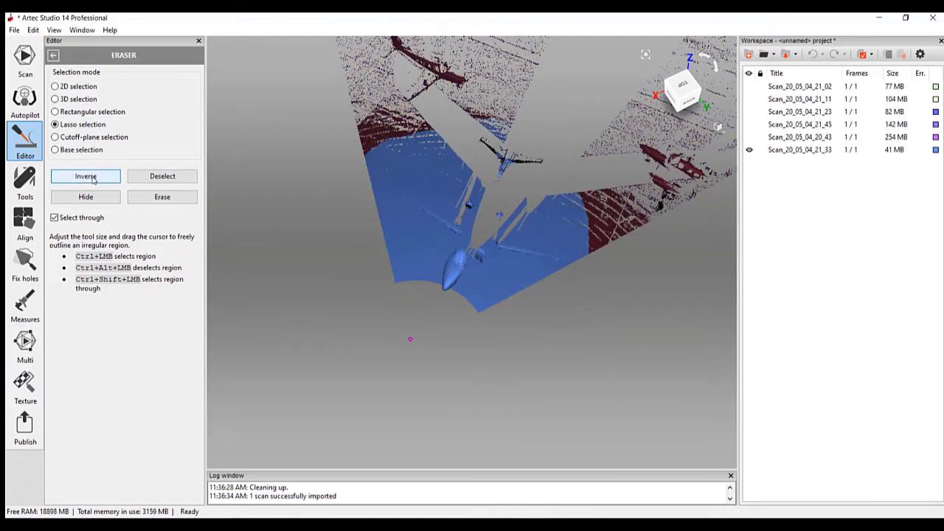
click(166, 198)
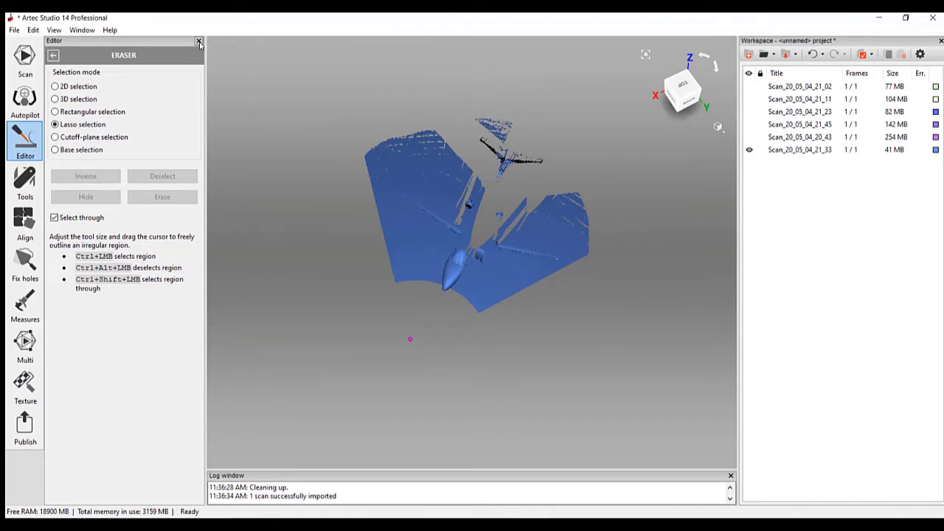
click(198, 42)
drag(418, 238, 314, 246)
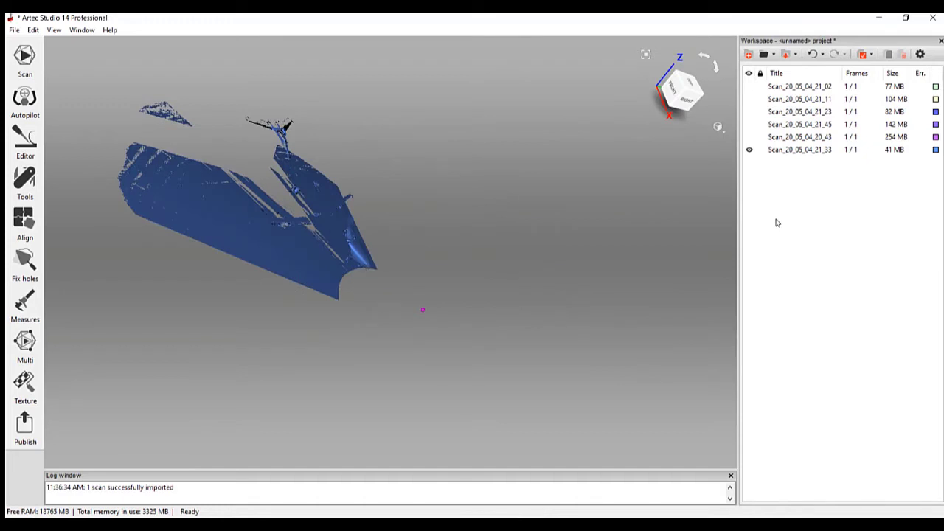
Switch the eraser to cutoff-plane selection and display only the green Scan_20_05_04_21_02 side-on.
click(749, 152)
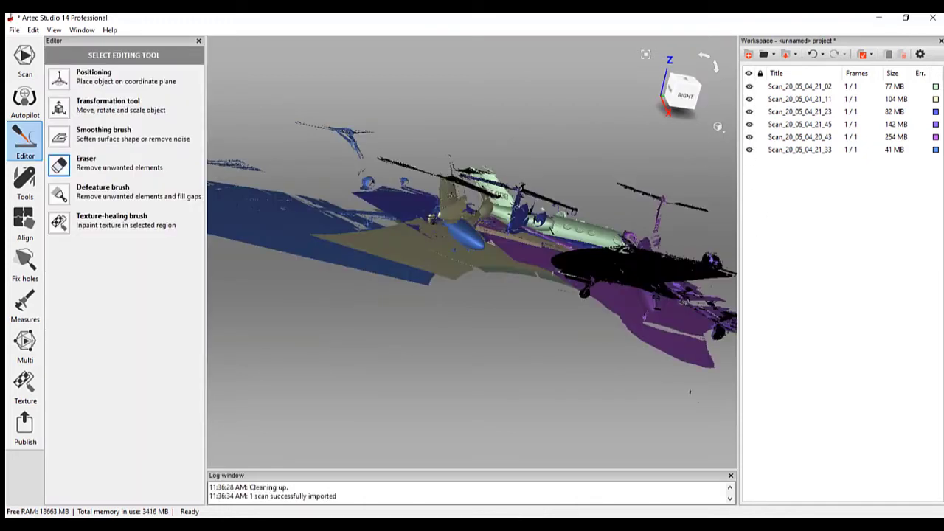
click(81, 171)
click(749, 98)
click(749, 111)
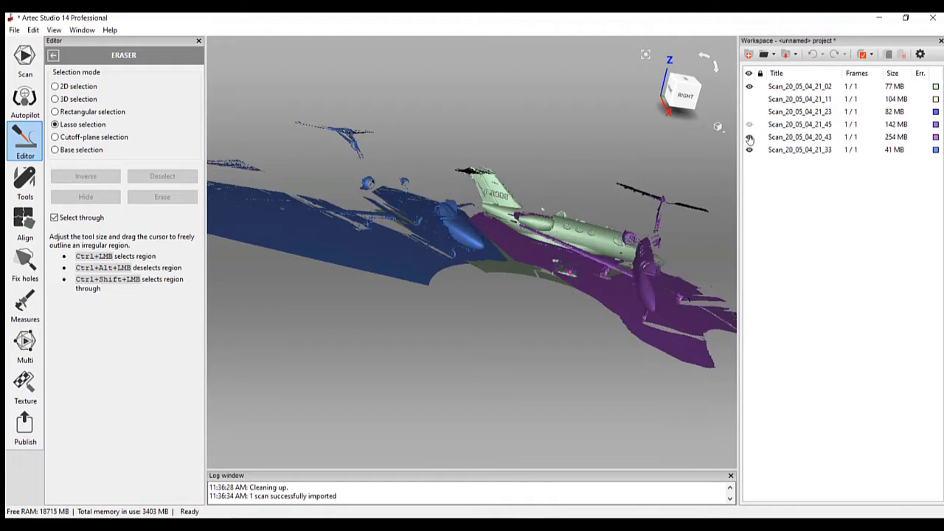
click(749, 124)
click(750, 137)
click(749, 149)
drag(659, 196, 547, 220)
scroll(547, 225, up, 3)
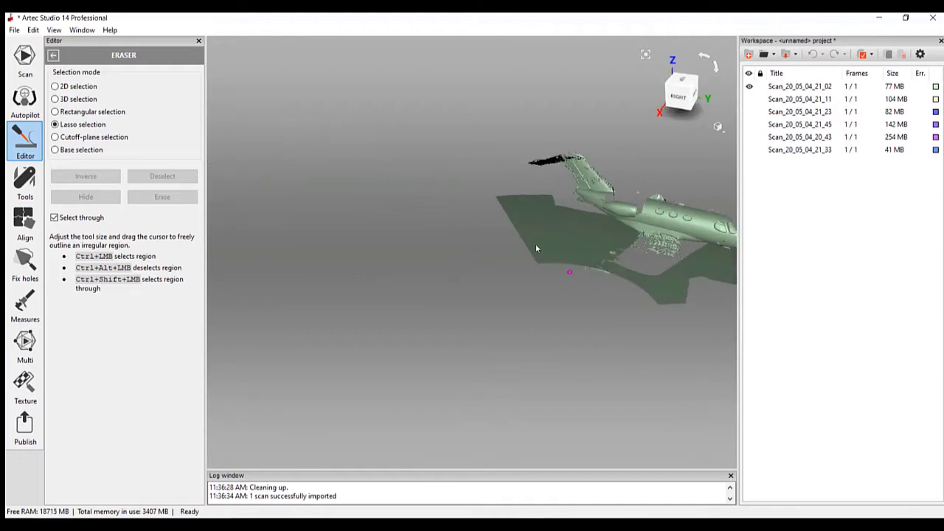
right_drag(535, 244, 374, 236)
drag(372, 236, 452, 286)
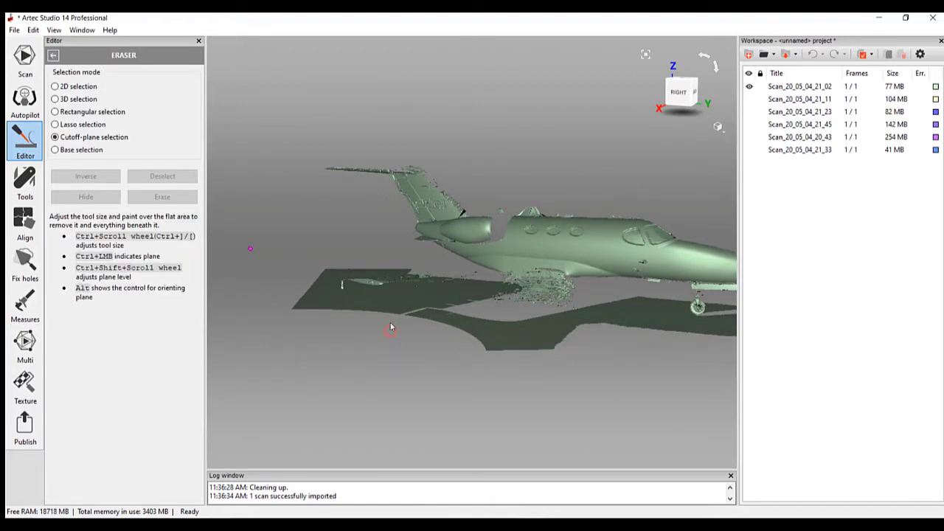
Erase the ground surface under the green and beige airplane scans.
mouse_move(394, 296)
mouse_down()
mouse_move(495, 343)
mouse_move(629, 318)
mouse_up()
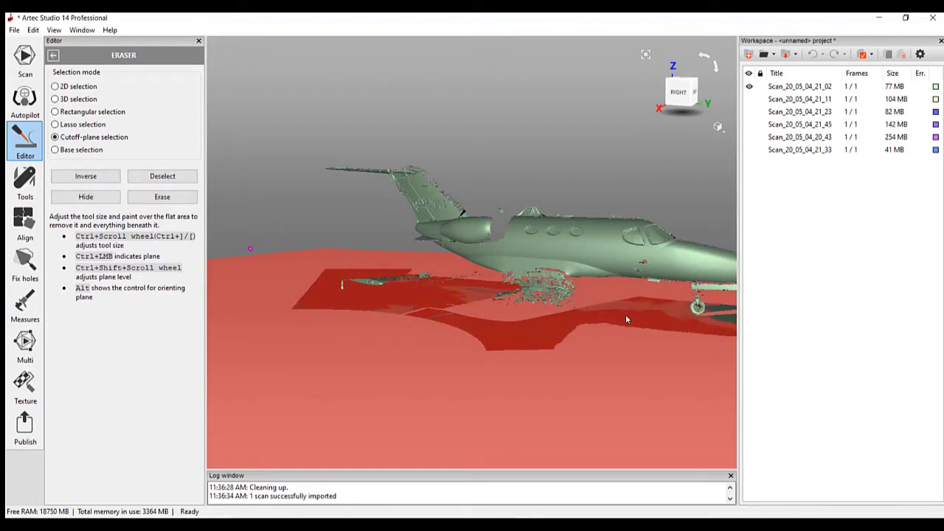
key(Delete)
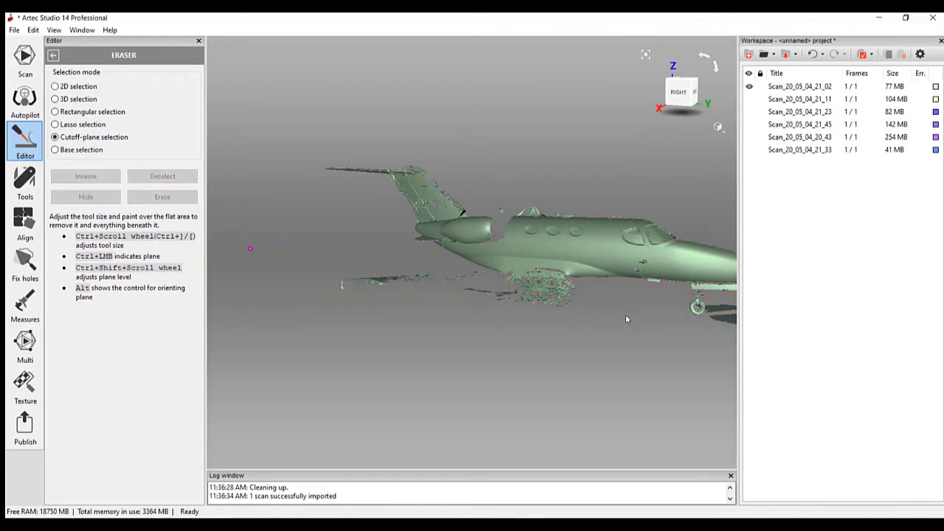
click(750, 86)
click(749, 99)
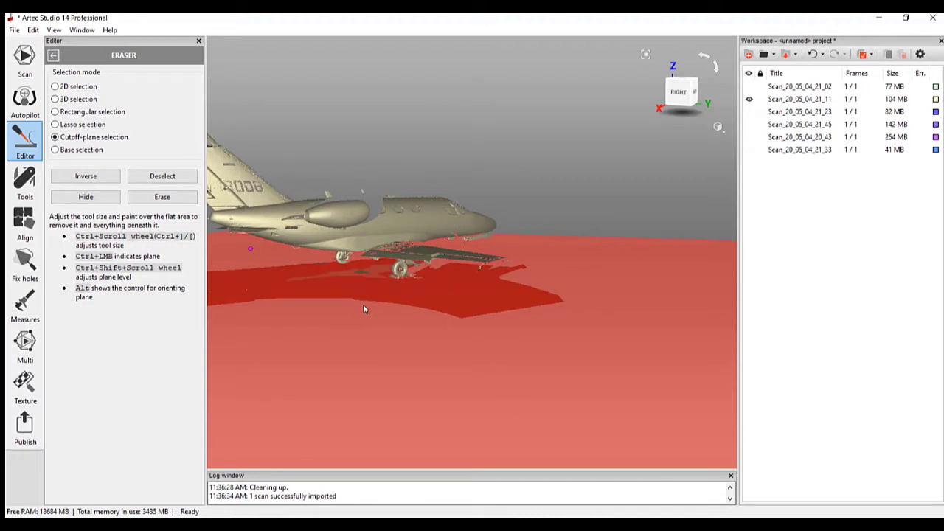
click(162, 197)
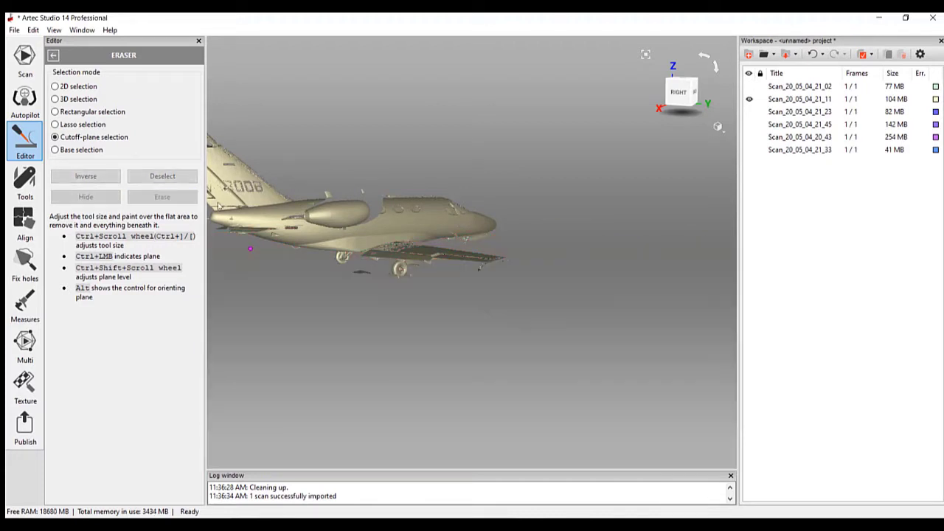
Erase the ground plane beneath the blue Scan_20_05_04_21_23, then bring up Scan_20_05_04_21_45.
click(750, 99)
click(749, 112)
drag(332, 274, 369, 277)
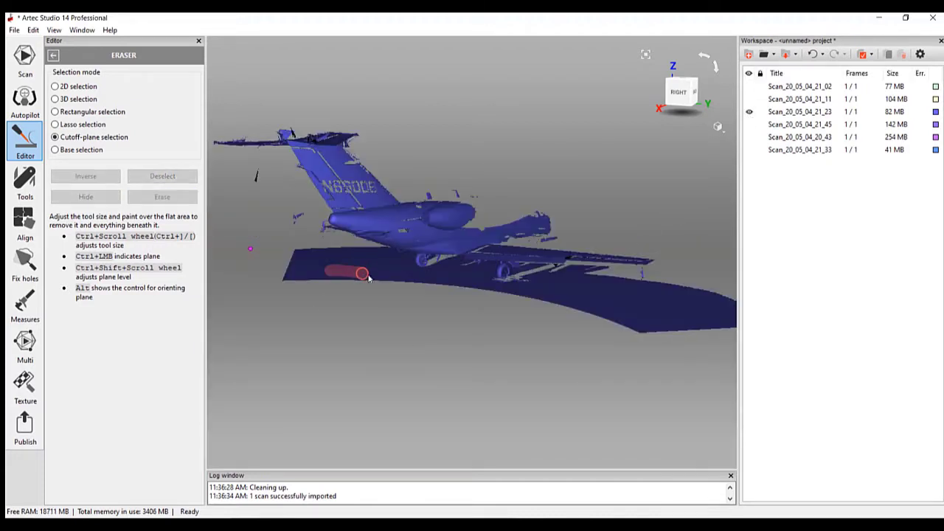
drag(426, 283, 632, 311)
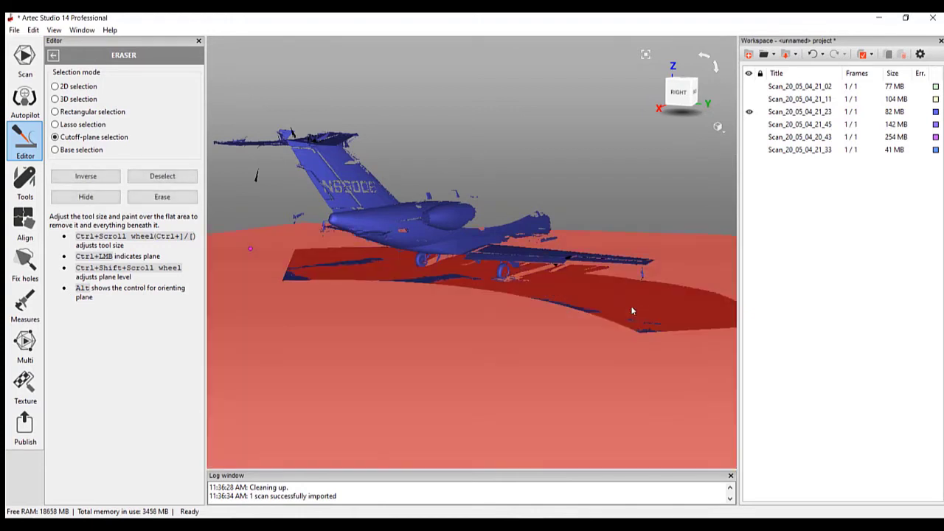
click(162, 197)
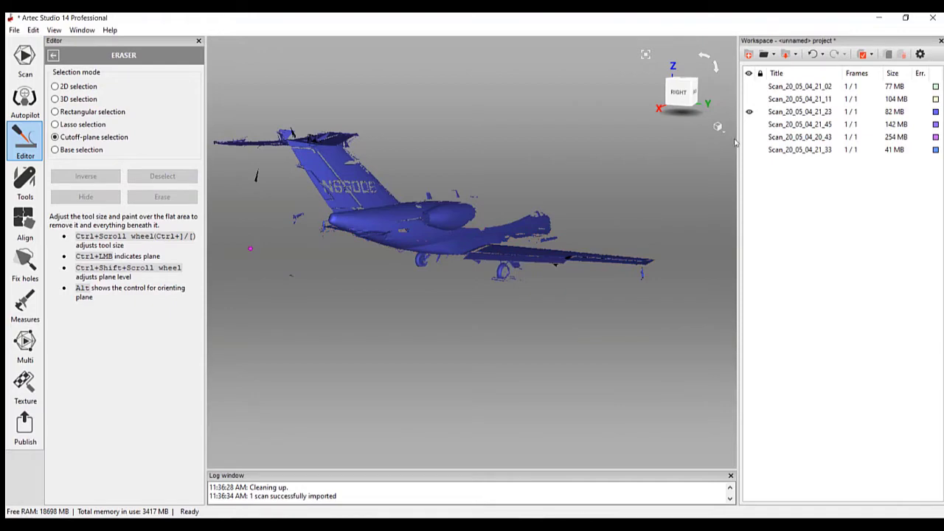
click(749, 112)
click(749, 125)
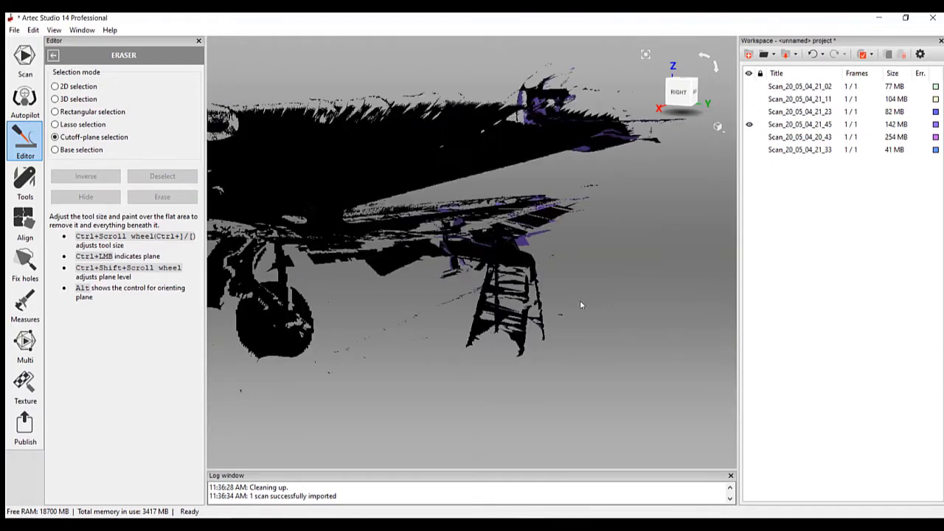
scroll(516, 287, down, 5)
drag(402, 279, 503, 238)
Erase the ground patches under the purple Scan_20_05_04_20_43, leaving no scan displayed.
click(750, 124)
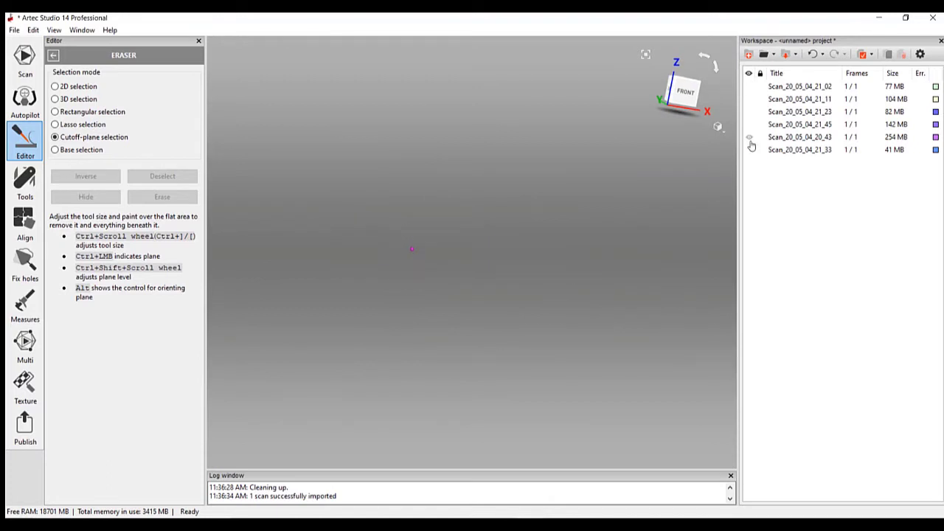
click(749, 137)
drag(592, 255, 329, 296)
scroll(360, 343, up, 4)
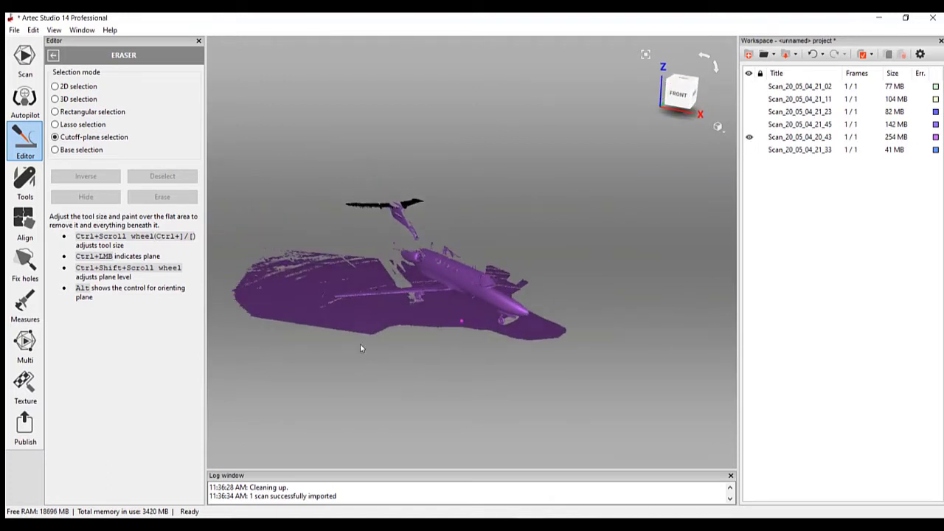
mouse_move(267, 287)
mouse_down()
mouse_move(369, 306)
mouse_move(534, 299)
mouse_up()
mouse_move(236, 289)
mouse_down()
mouse_move(221, 292)
mouse_move(240, 291)
mouse_up()
click(187, 198)
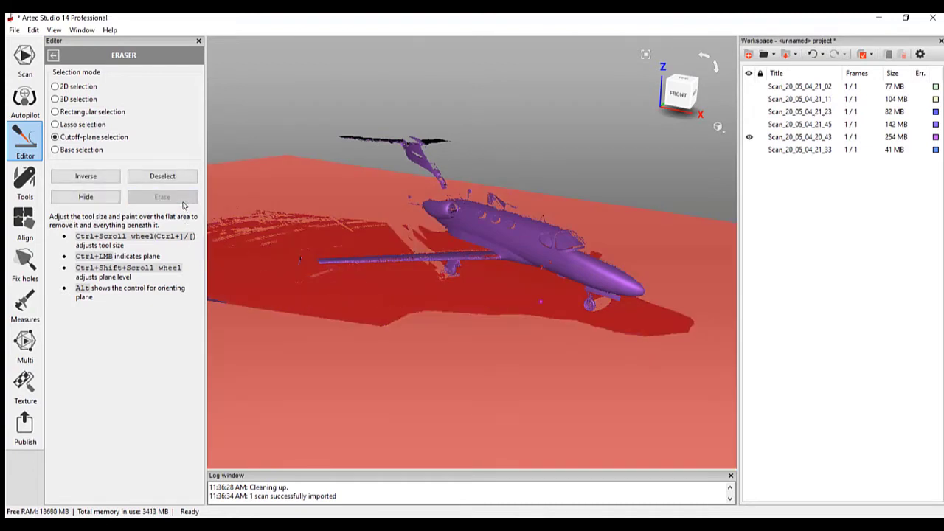
click(749, 138)
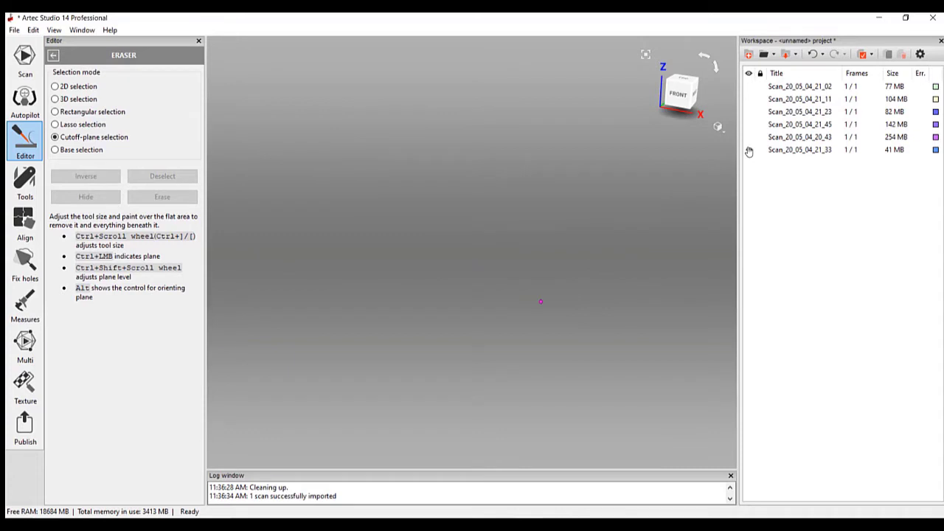
Erase the flat ground under Scan_20_05_04_21_33, show all six scans, and exit the eraser.
click(748, 150)
scroll(467, 335, down, 5)
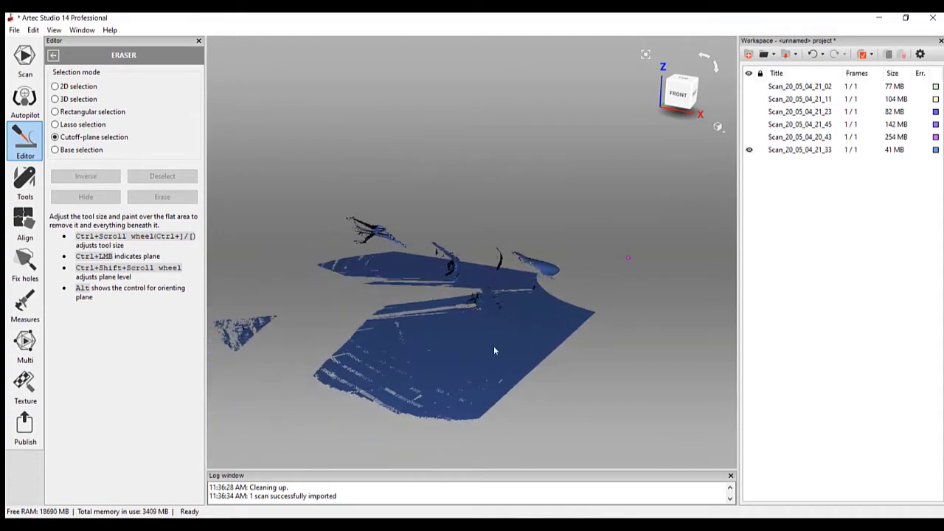
drag(494, 351, 477, 281)
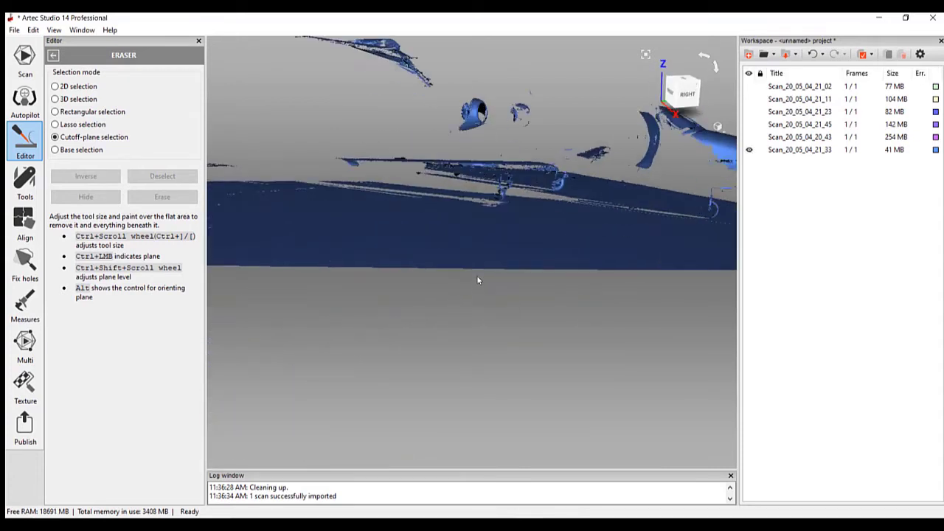
mouse_move(574, 242)
mouse_down()
mouse_move(328, 236)
mouse_move(357, 244)
mouse_up()
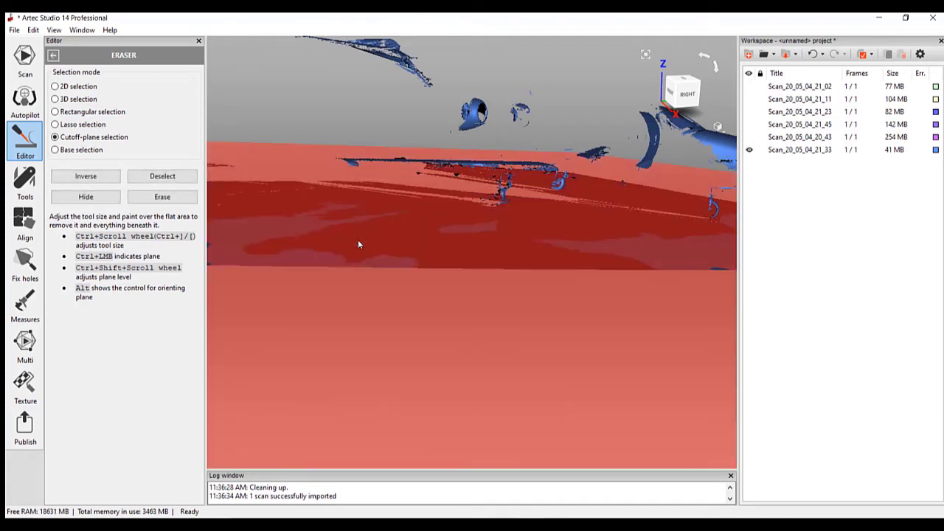
click(177, 198)
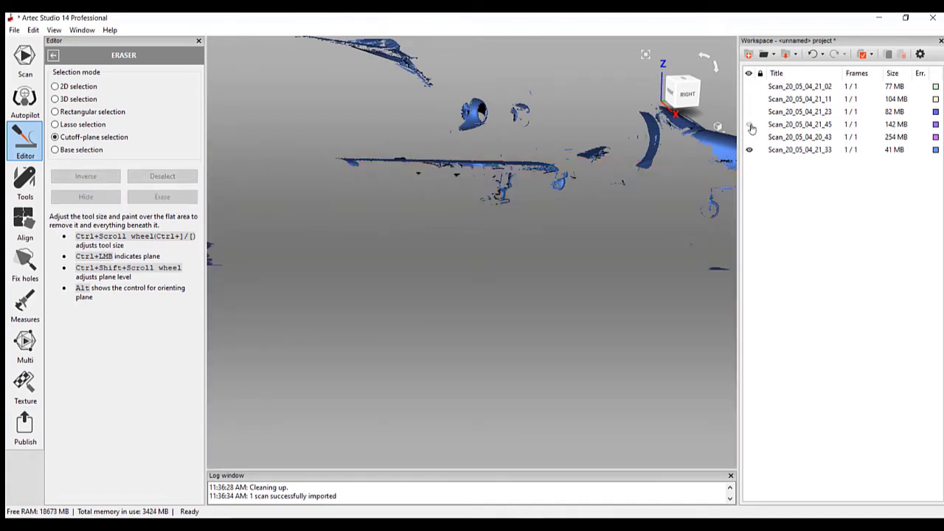
click(750, 153)
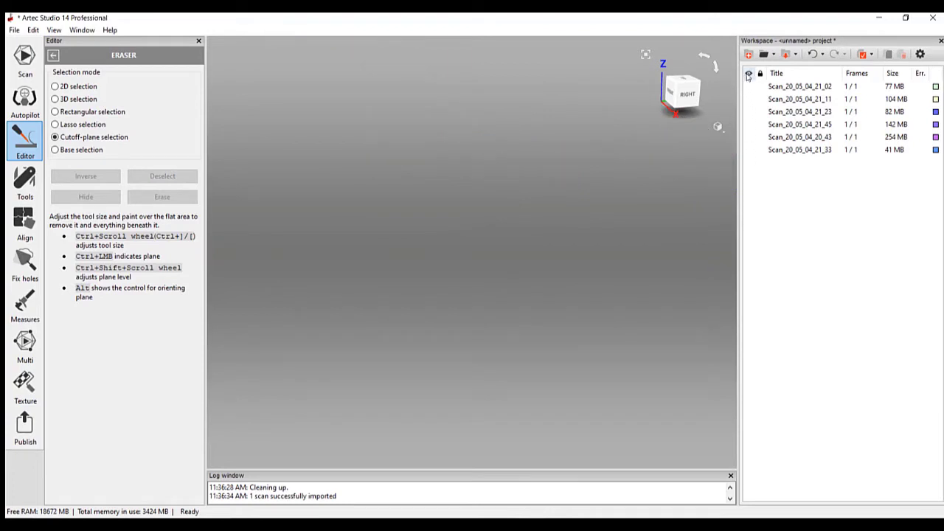
click(747, 74)
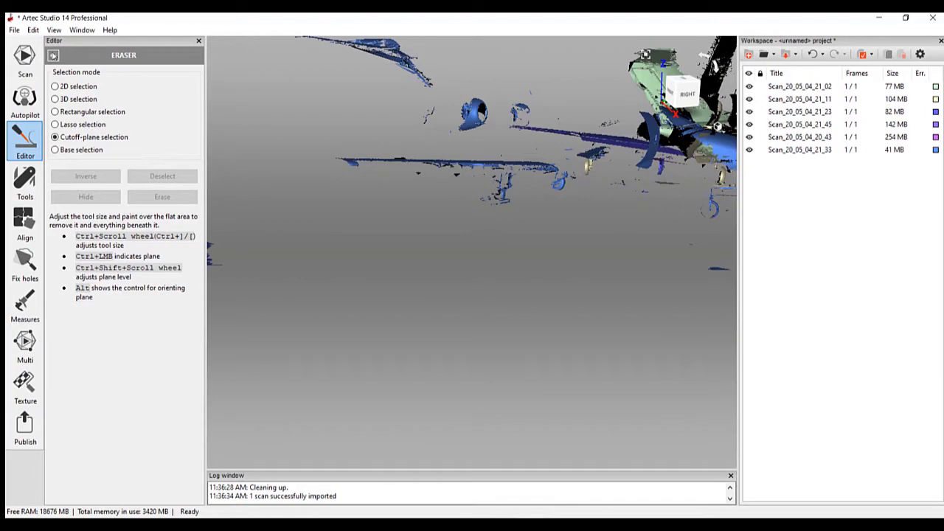
click(53, 56)
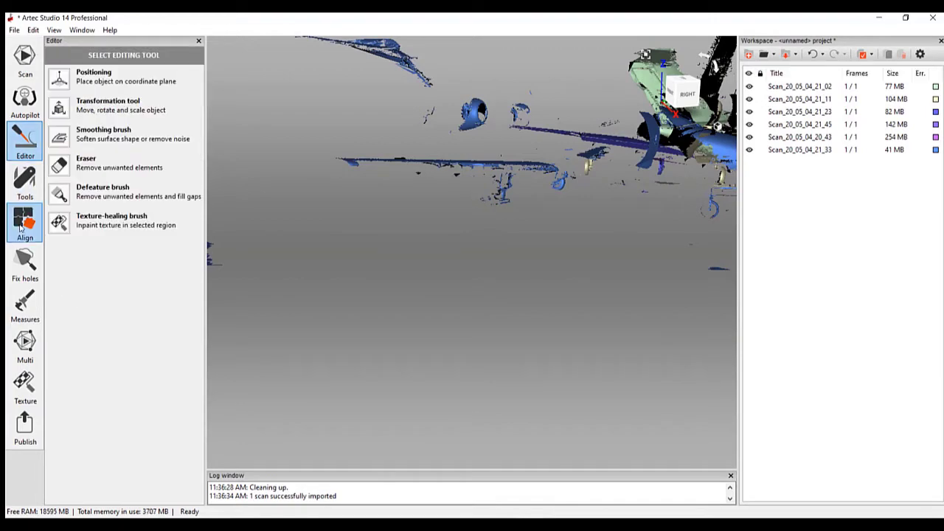
Start aligning the second scan with matching point pairs at the door and cabin windows.
click(23, 221)
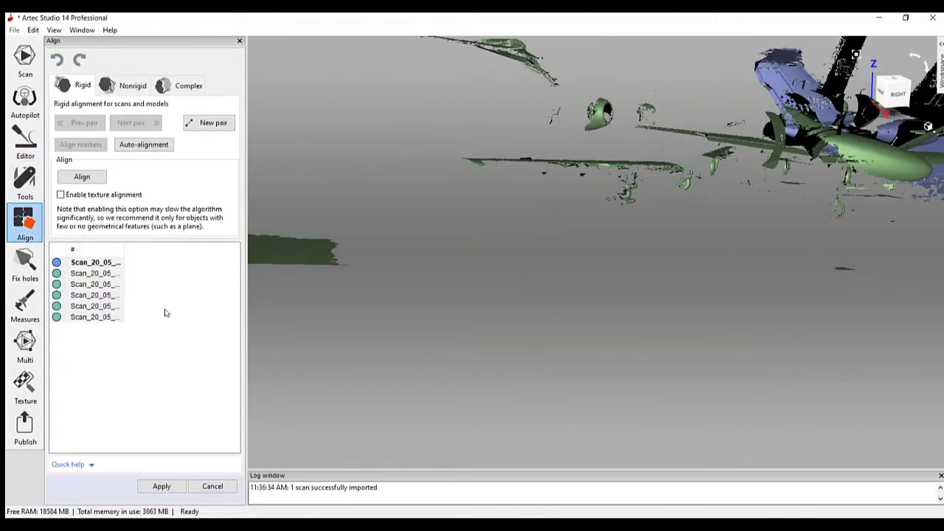
click(95, 273)
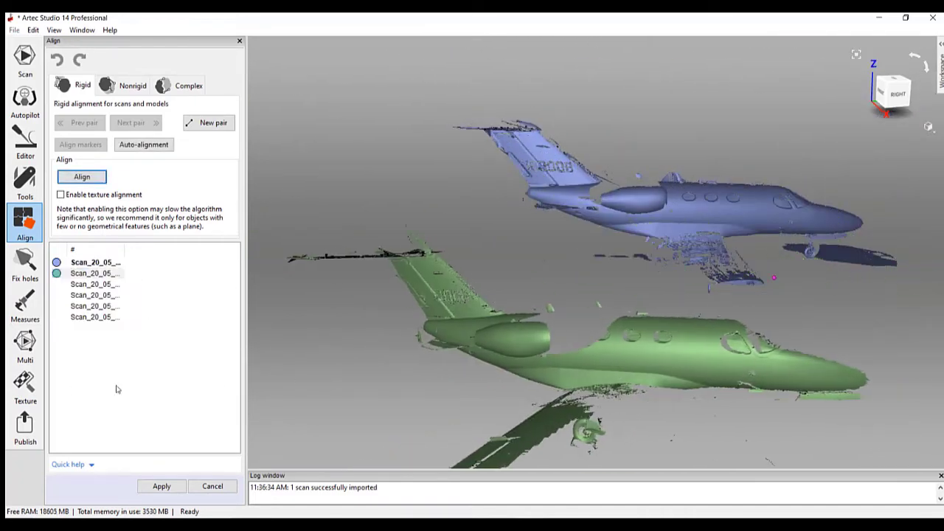
click(221, 385)
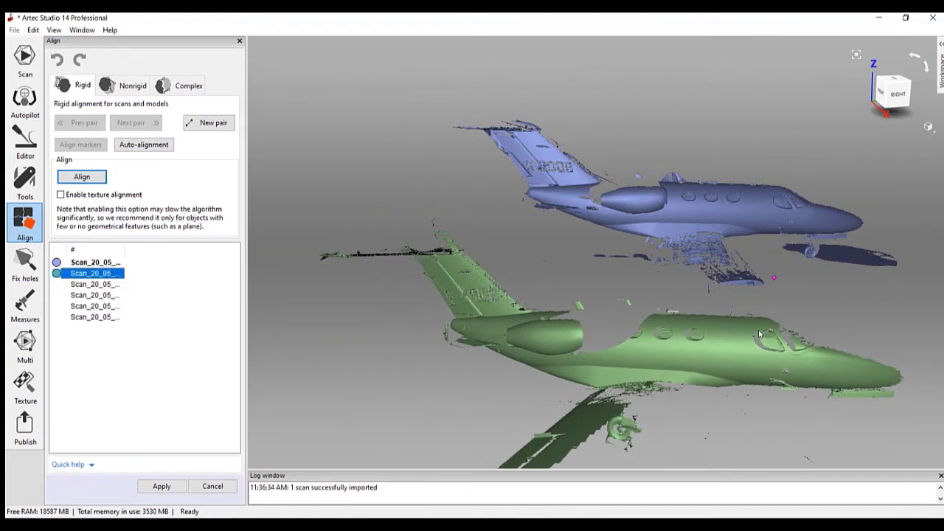
click(786, 352)
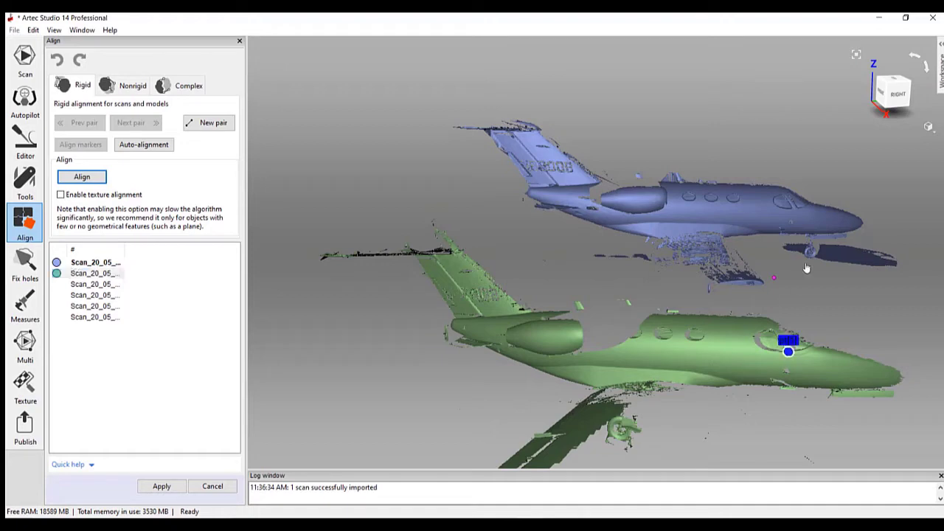
click(793, 209)
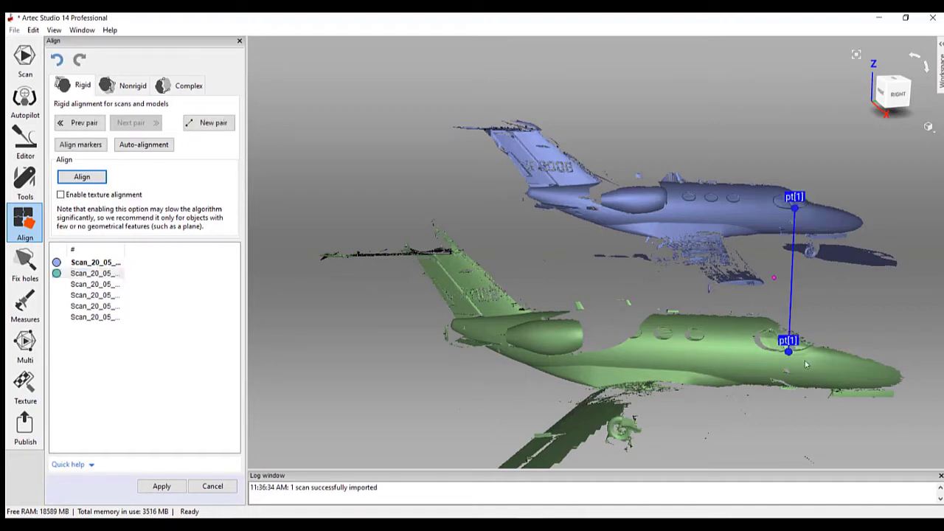
click(734, 198)
click(695, 334)
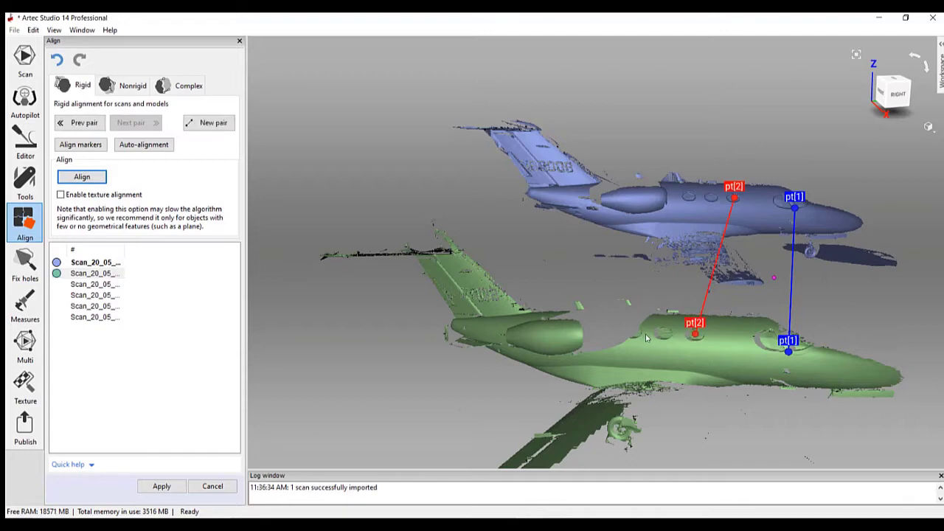
click(698, 197)
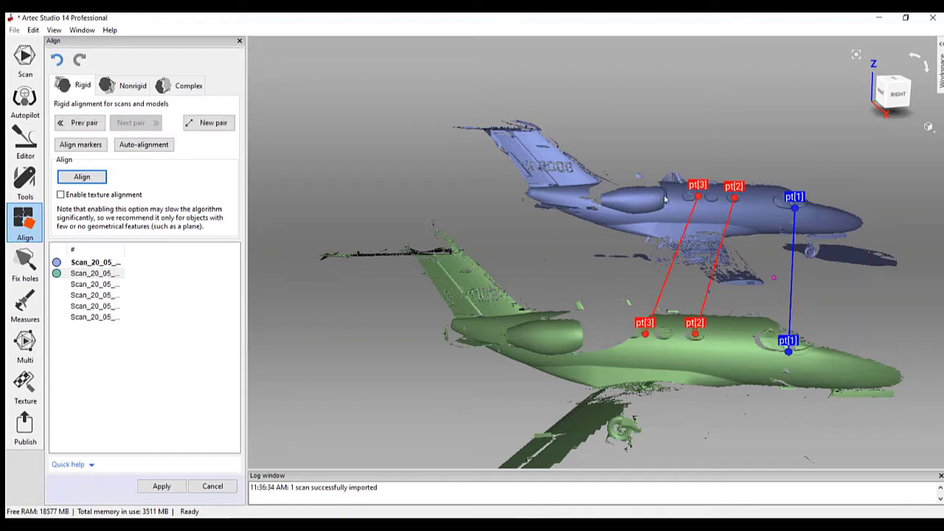
Add engine and tail point pairs, align by markers, and register the two scans.
mouse_move(630, 229)
mouse_down()
mouse_move(578, 237)
mouse_move(617, 247)
mouse_up()
scroll(615, 248, up, 2)
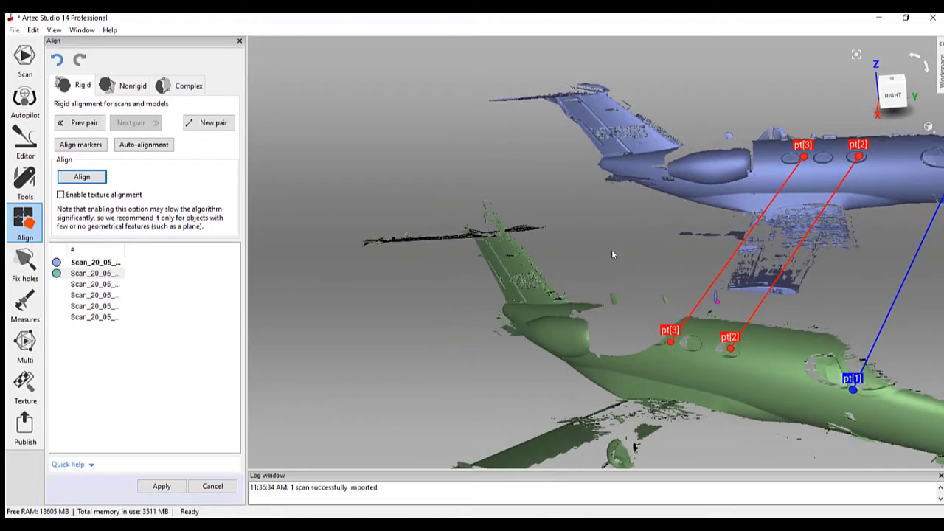
click(554, 339)
click(713, 167)
mouse_move(602, 238)
mouse_down()
mouse_move(605, 318)
mouse_move(531, 214)
mouse_move(509, 157)
mouse_up()
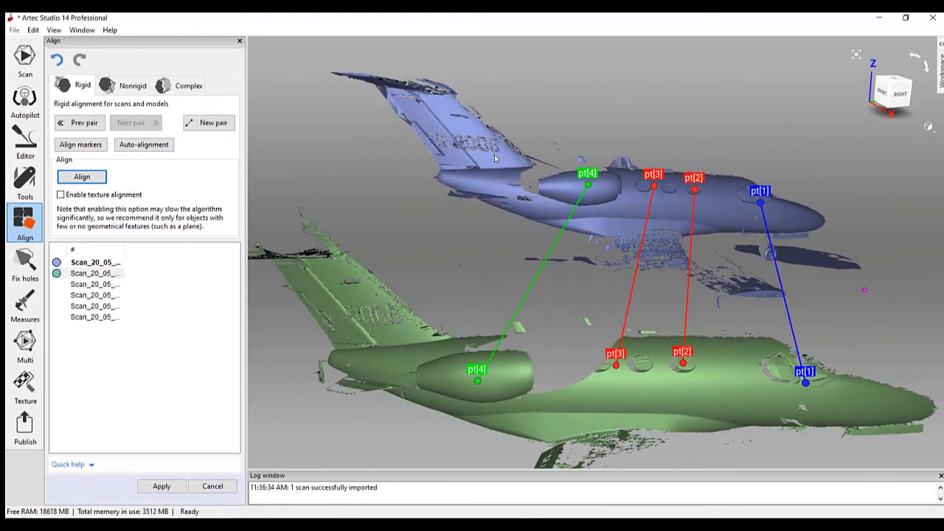
click(495, 155)
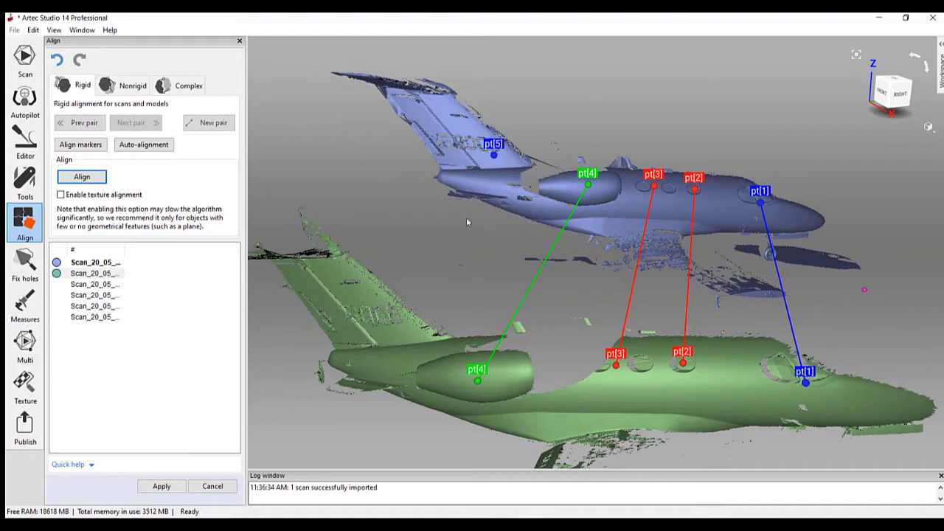
click(396, 325)
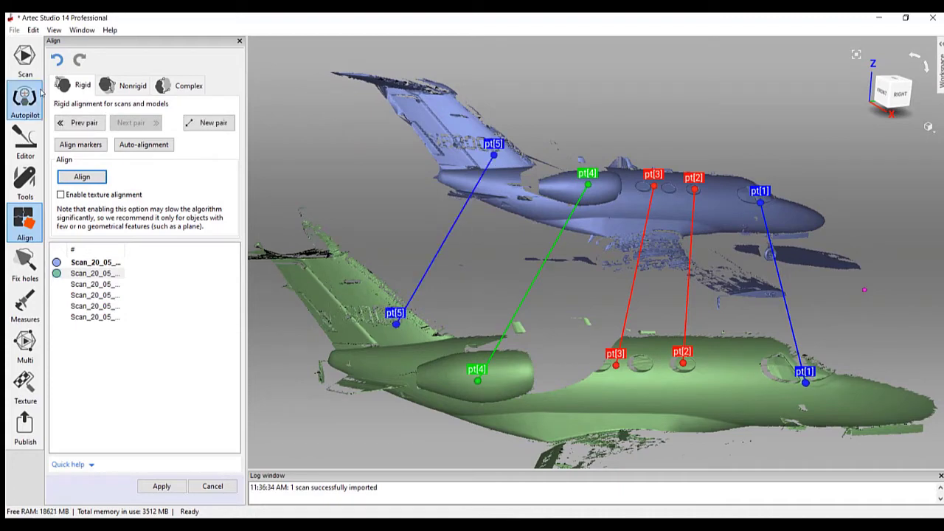
click(76, 145)
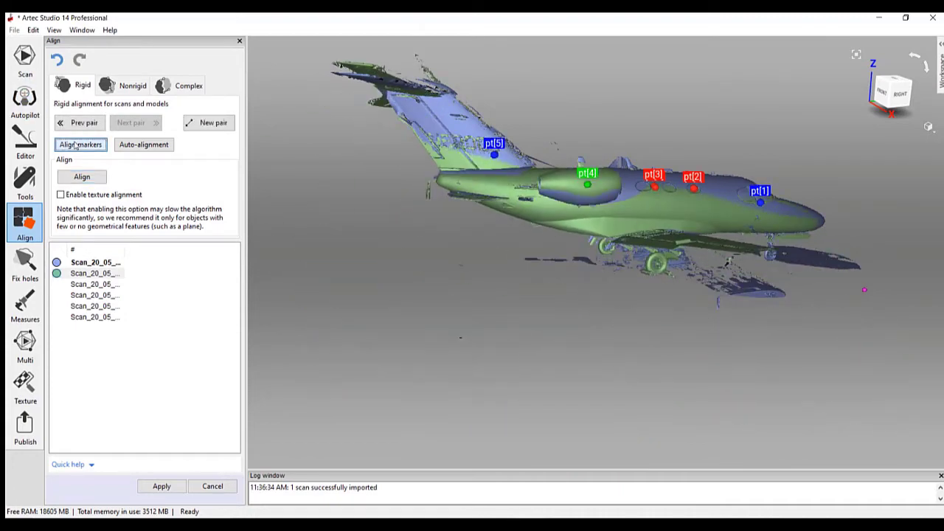
click(78, 177)
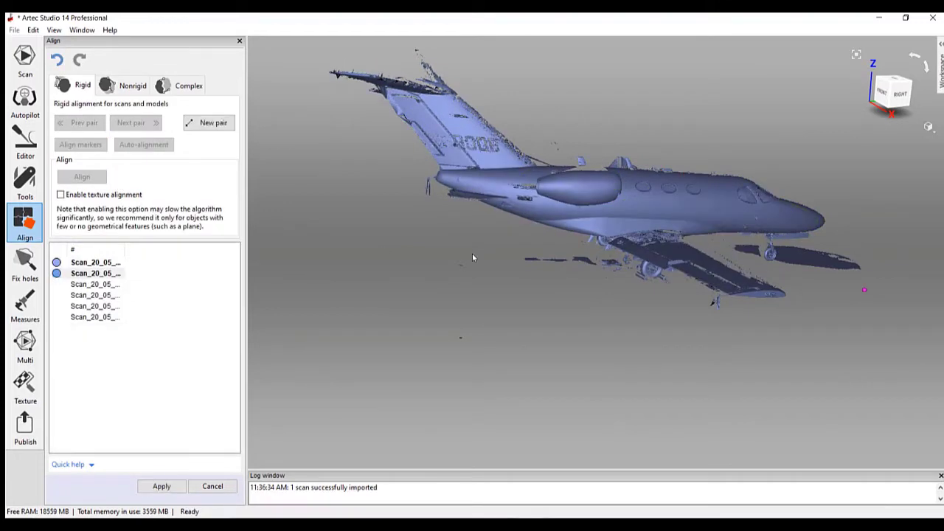
Bring the third scan into alignment and position it beneath the blue aircraft.
drag(472, 254, 367, 287)
click(88, 284)
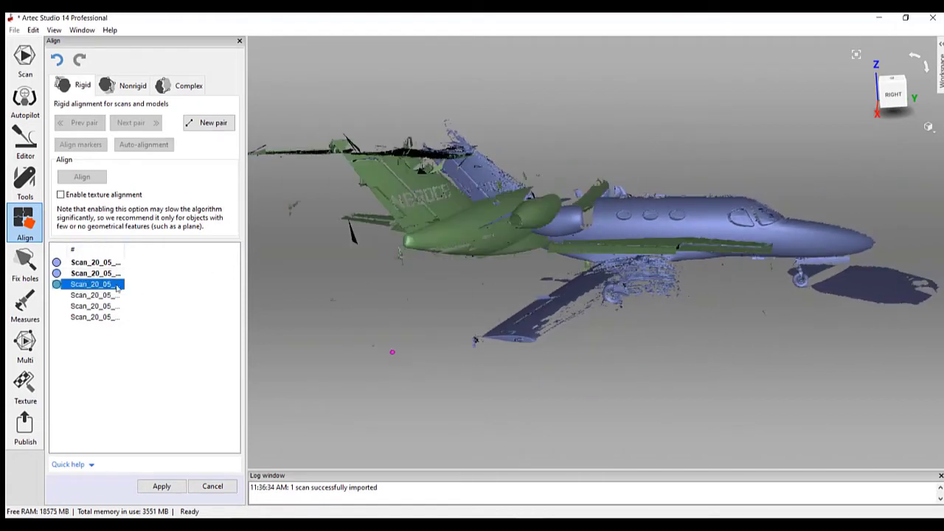
ctrl+drag(280, 243, 333, 273)
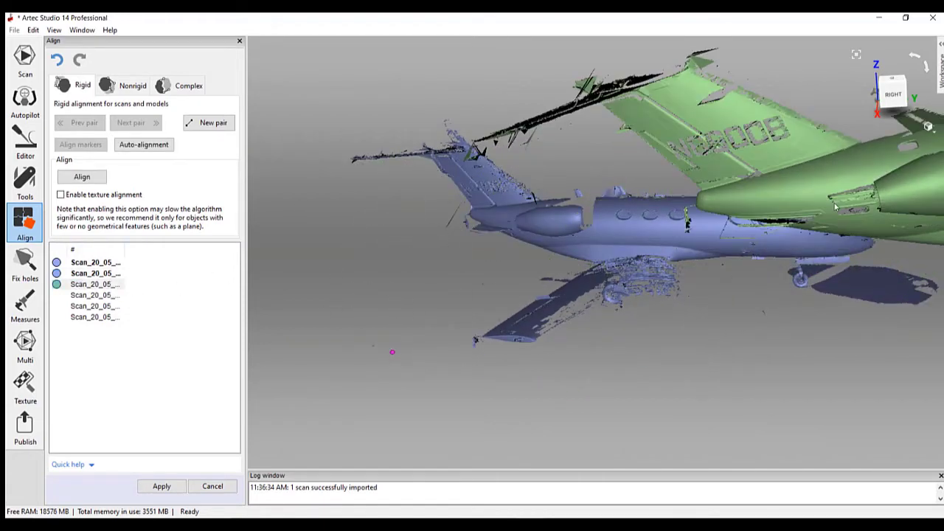
ctrl+drag(835, 207, 853, 118)
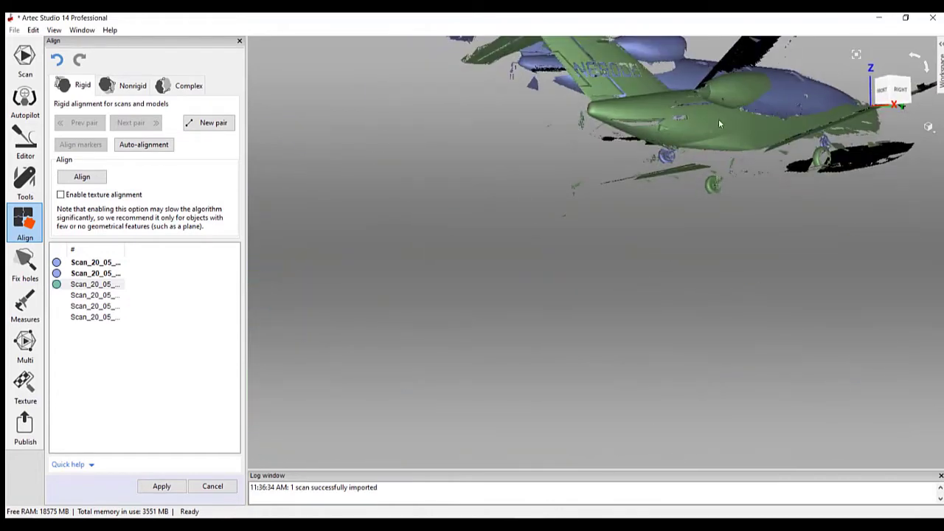
ctrl+drag(720, 124, 563, 258)
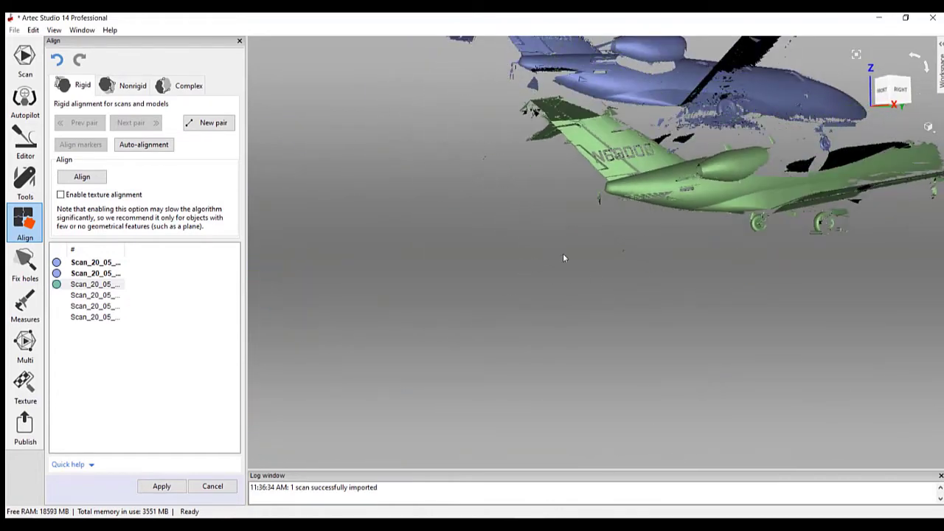
drag(721, 191, 572, 76)
Match three point pairs on engine, tail and fuselage, then snap the third scan on by markers.
click(573, 76)
click(594, 278)
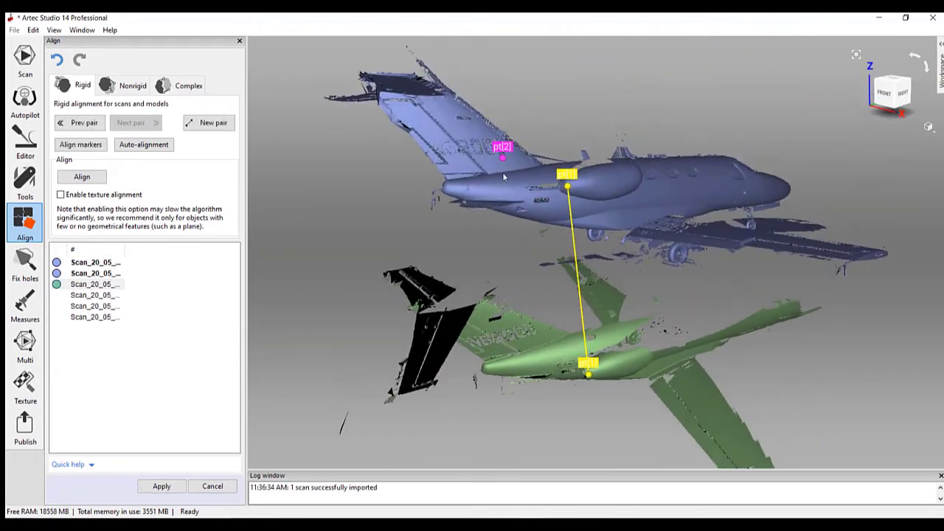
click(538, 343)
drag(538, 342, 660, 310)
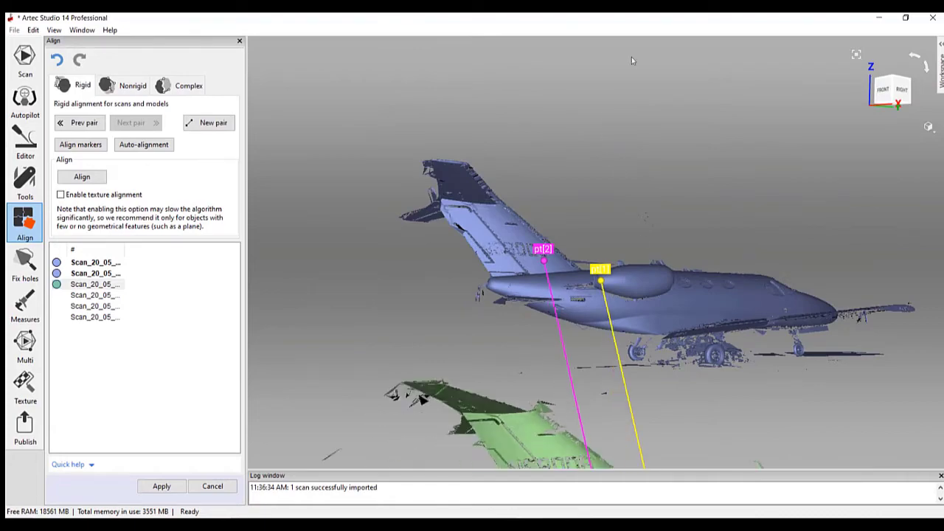
drag(632, 56, 861, 400)
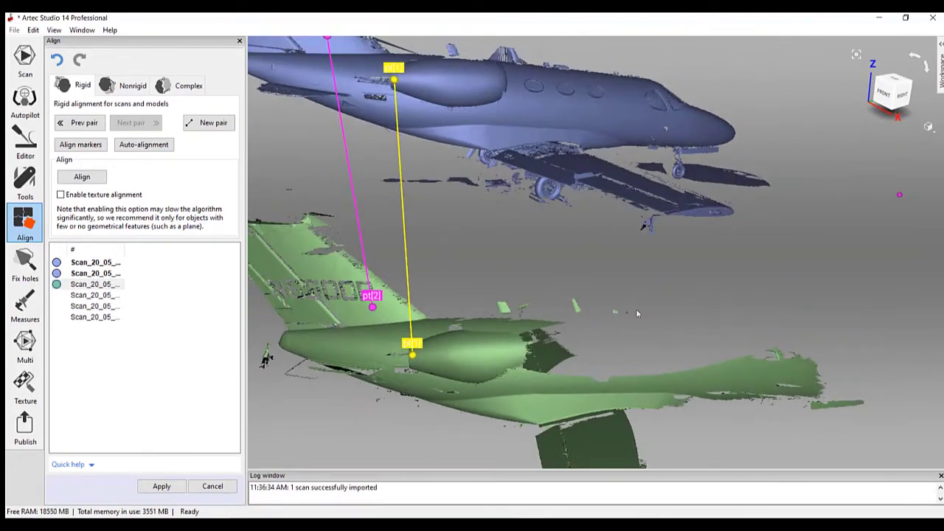
drag(637, 314, 592, 243)
click(504, 132)
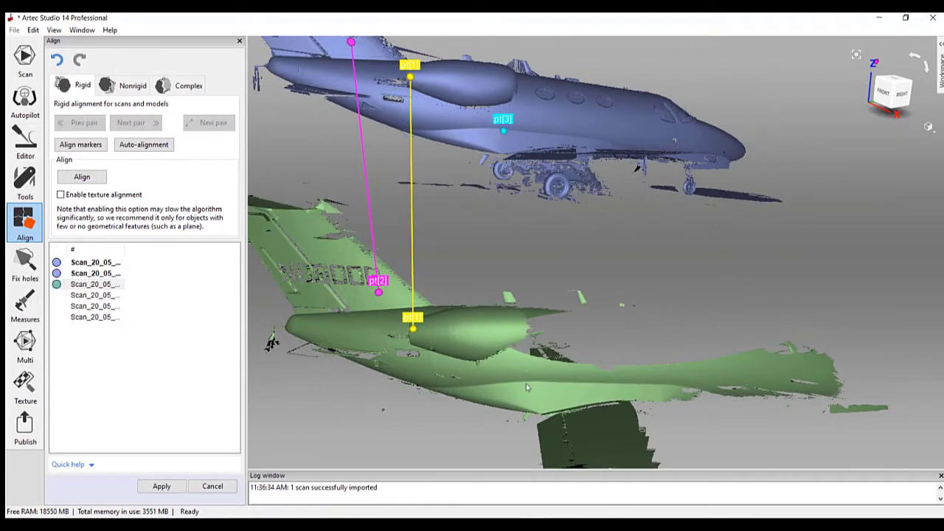
click(526, 383)
drag(526, 384, 623, 411)
click(73, 148)
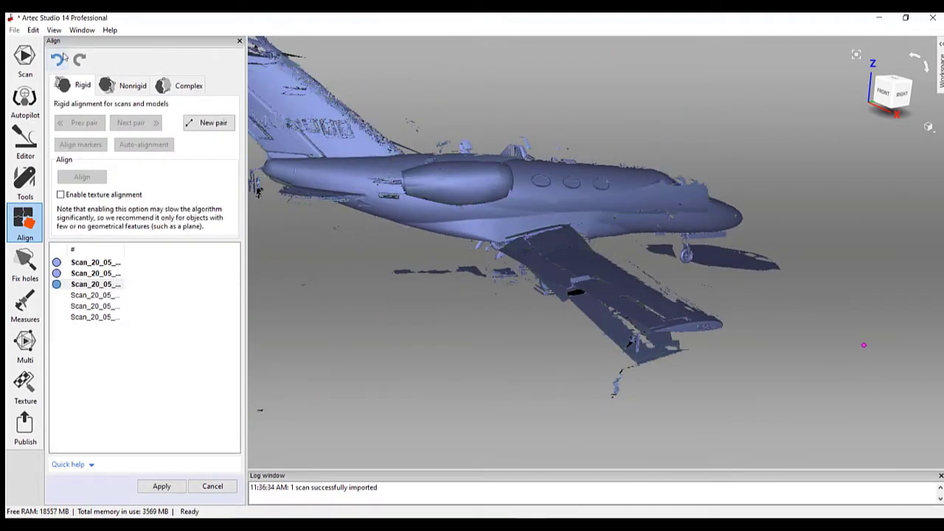
Re-align the third scan with five point pairs, register it, and select the fourth scan.
key(ctrl+z)
mouse_move(512, 299)
mouse_down()
mouse_move(517, 309)
mouse_move(481, 252)
mouse_move(507, 272)
mouse_move(563, 217)
mouse_up()
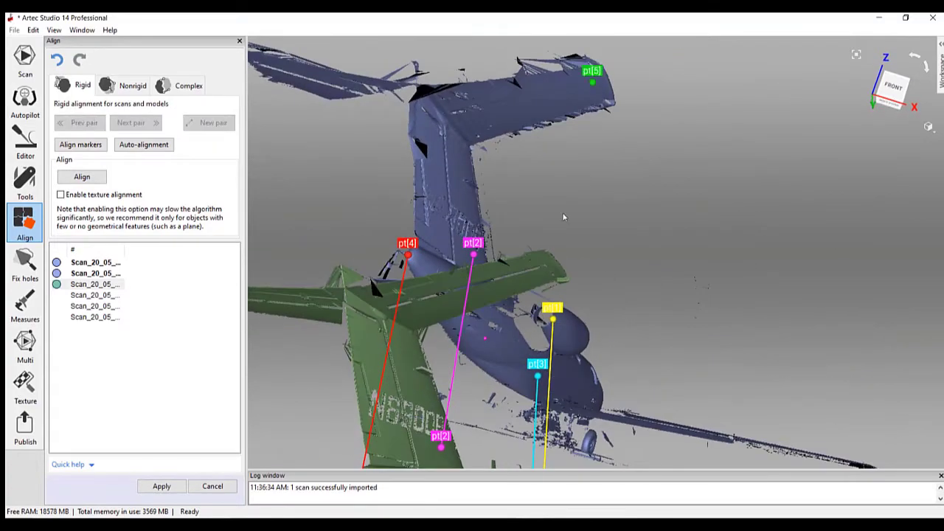
click(81, 145)
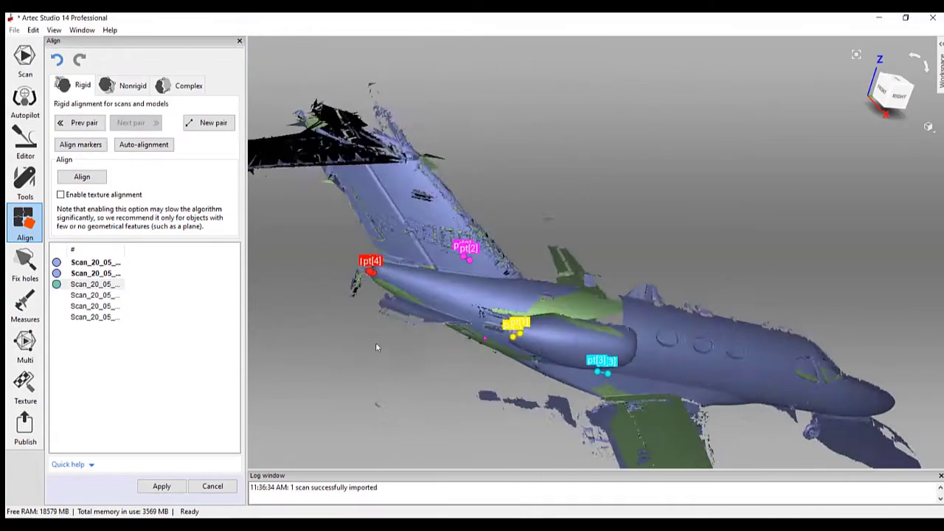
click(92, 178)
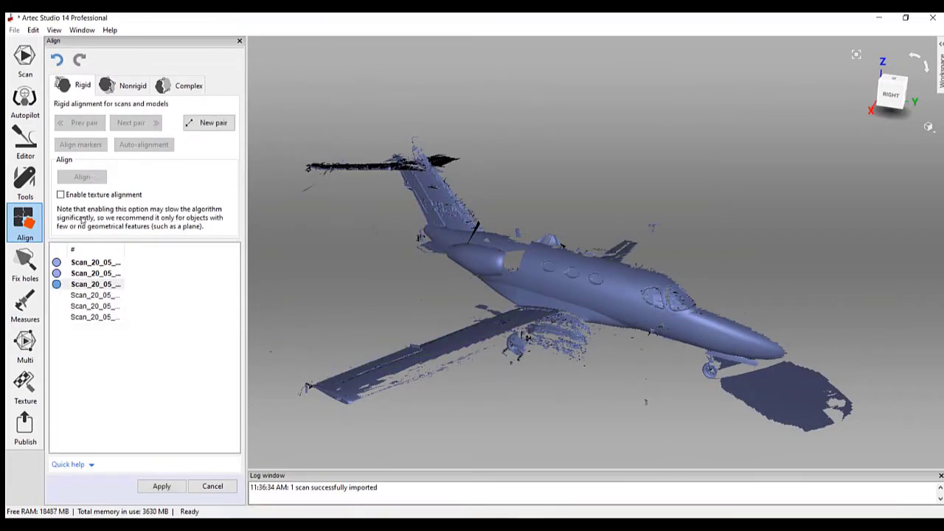
click(95, 295)
Position the fourth scan and mark two matching point pairs on the nose gear.
drag(481, 341, 562, 264)
scroll(518, 276, up, 5)
scroll(585, 295, up, 4)
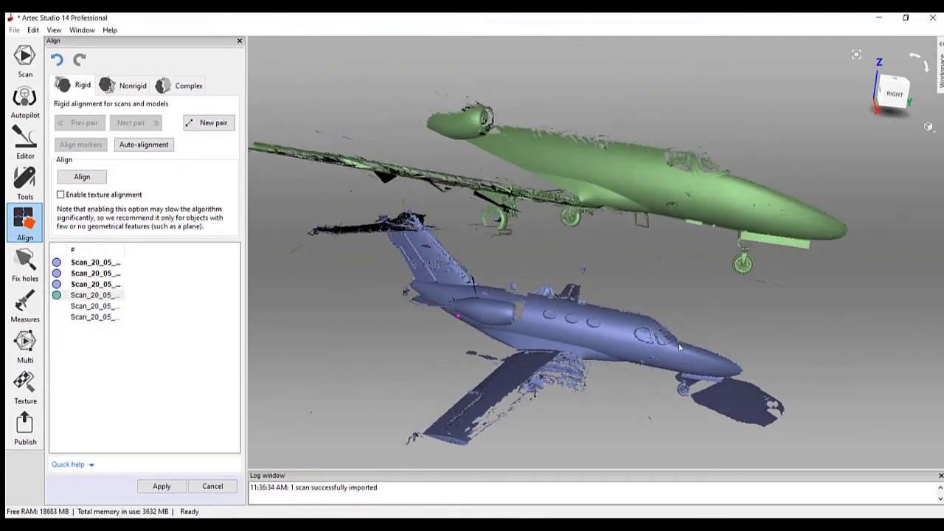
click(663, 400)
click(761, 129)
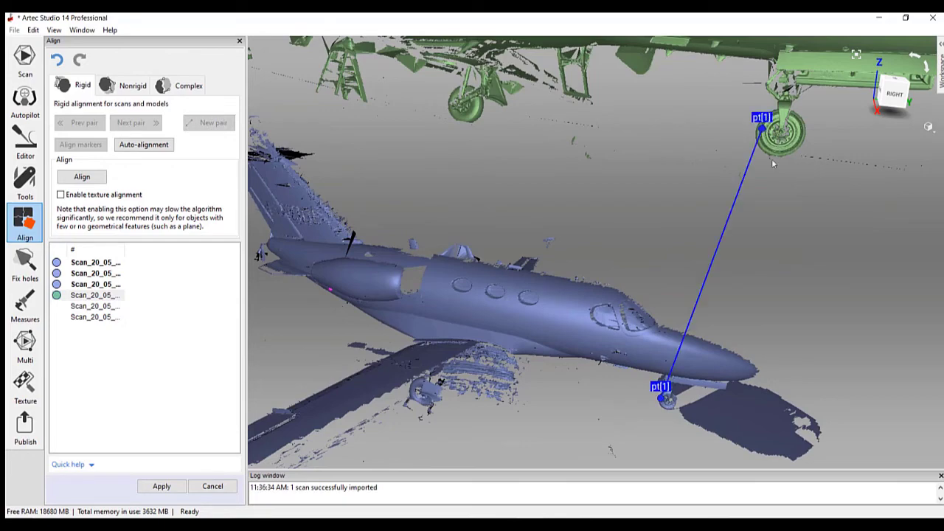
scroll(748, 171, down, 5)
click(745, 164)
click(654, 325)
Mark the remaining point pairs near the noses and register the fourth scan by markers.
drag(654, 325, 601, 333)
click(543, 183)
click(605, 333)
scroll(599, 274, up, 3)
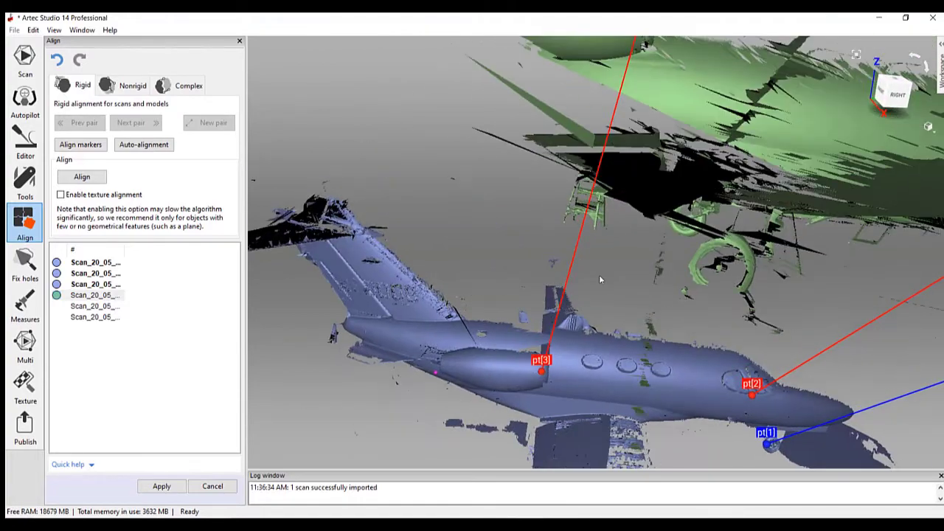
drag(599, 275, 664, 317)
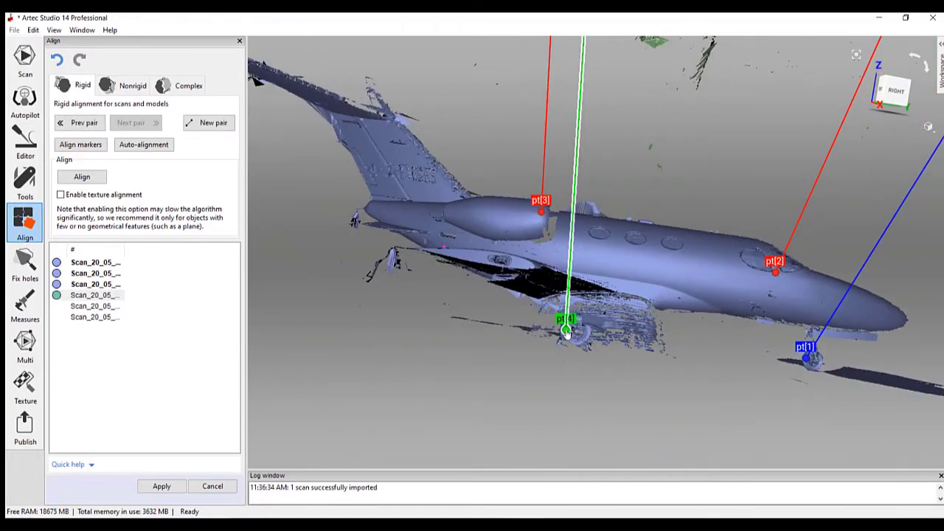
click(80, 145)
click(82, 177)
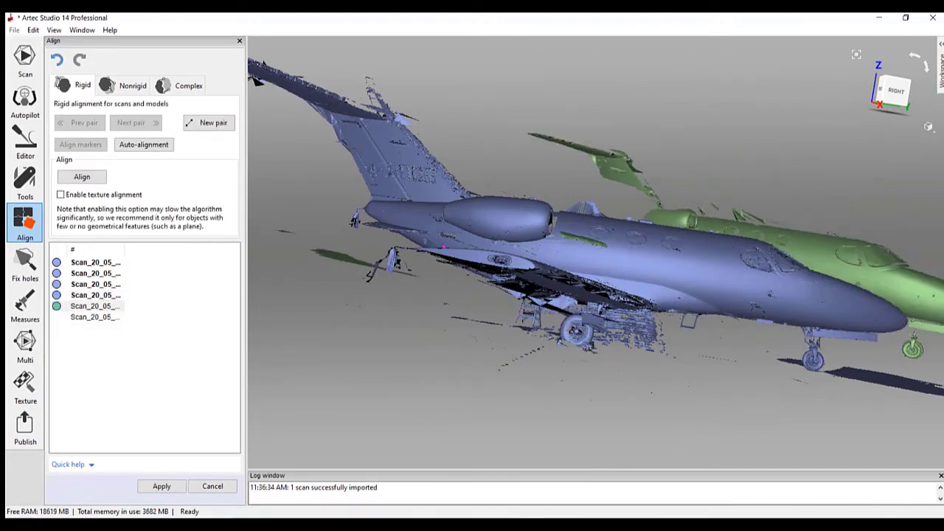
Mark pt[1] on the nose wheel of both the green and blue scans.
drag(722, 243, 692, 176)
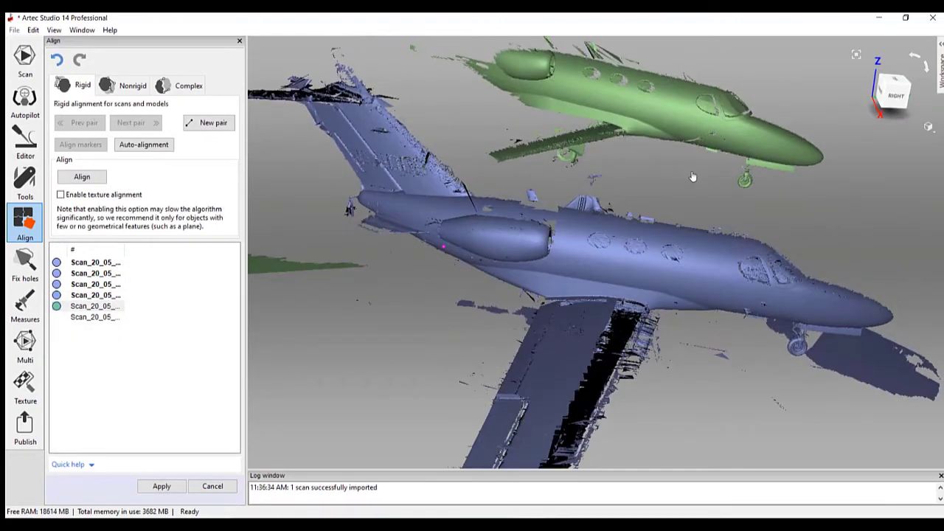
click(749, 164)
click(800, 326)
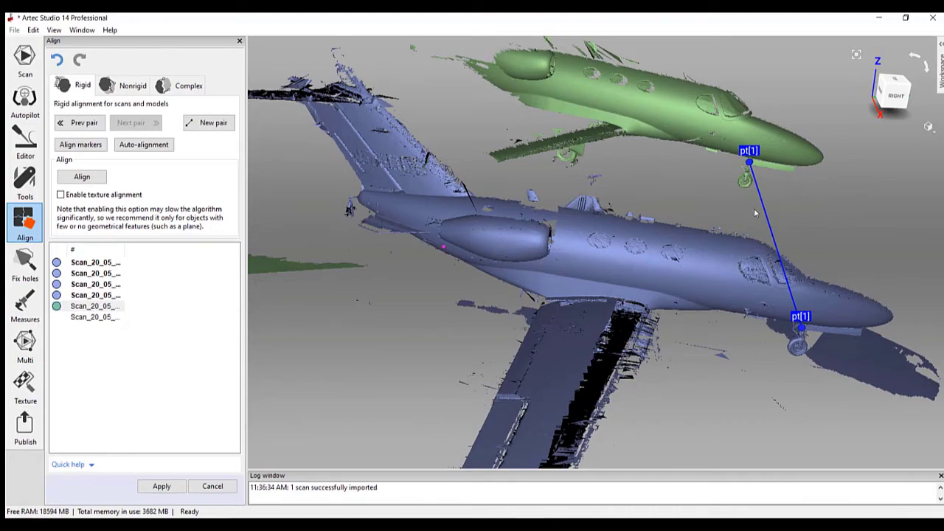
scroll(734, 180, up, 5)
scroll(735, 180, down, 5)
scroll(735, 192, up, 5)
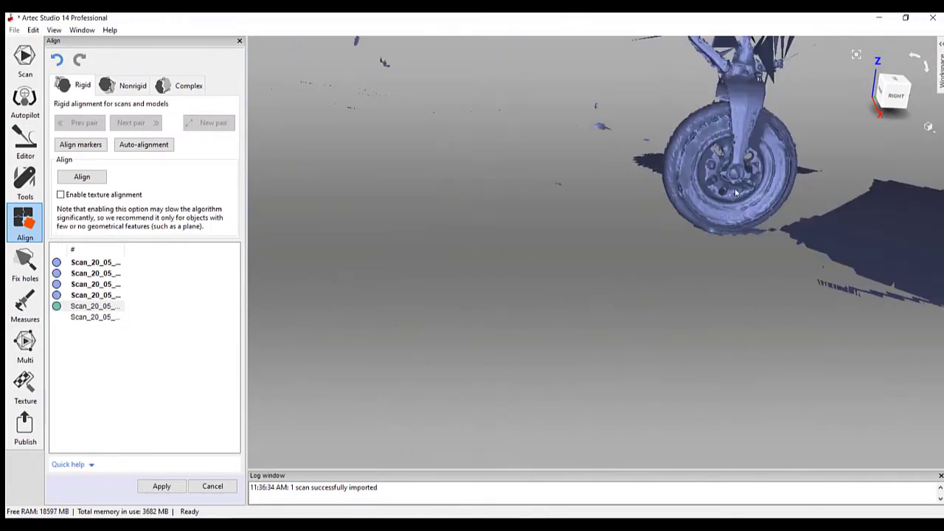
Place pt[2] through pt[5] on wheels and nacelle, then align the fifth scan by markers.
click(736, 192)
scroll(730, 184, down, 5)
click(724, 90)
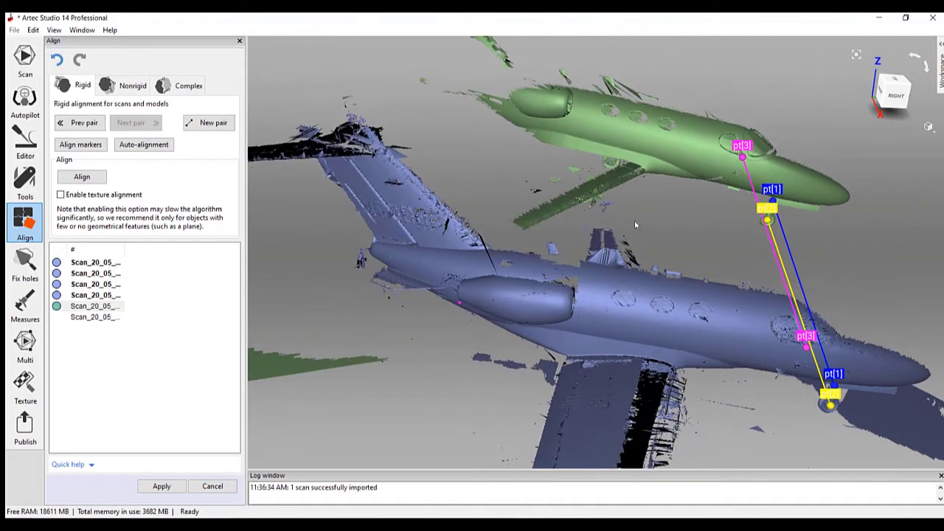
click(567, 301)
click(560, 101)
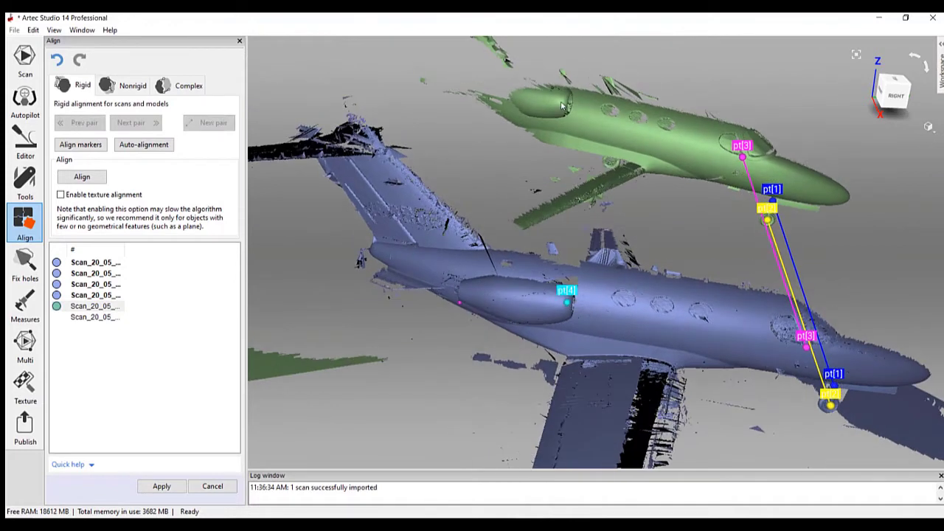
click(622, 112)
click(641, 299)
click(80, 144)
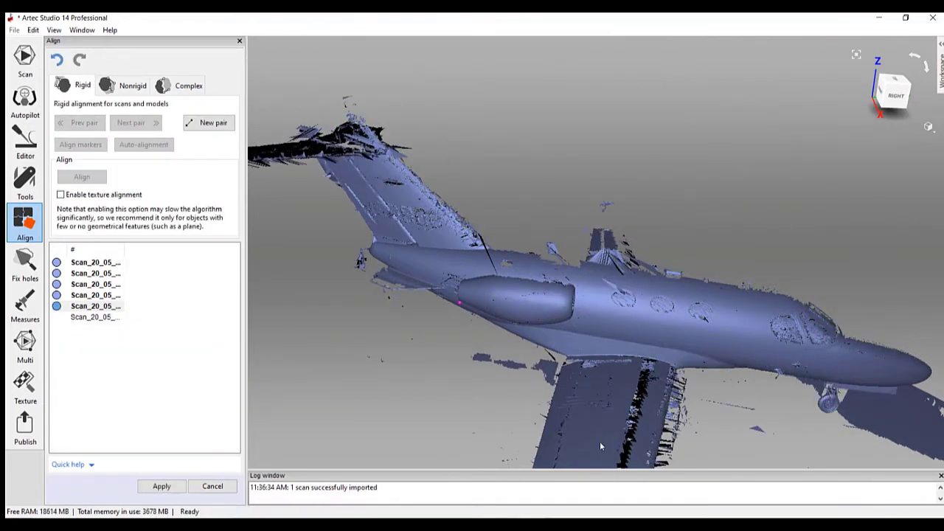
Bring in the sixth scan, refine its marker alignment, and accept the alignment of all six scans.
click(84, 319)
drag(509, 236, 398, 218)
scroll(590, 195, down, 5)
scroll(505, 274, up, 5)
drag(547, 273, 548, 225)
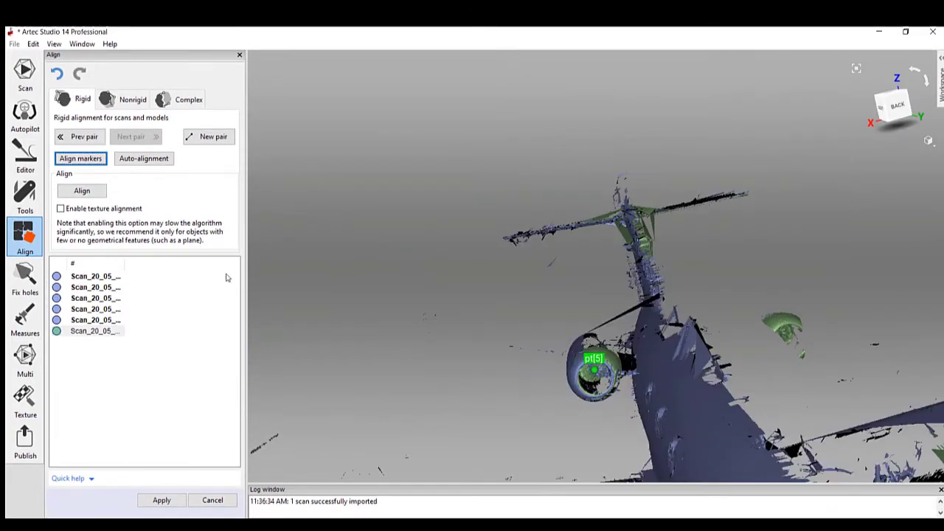
drag(444, 348, 518, 345)
scroll(513, 374, down, 2)
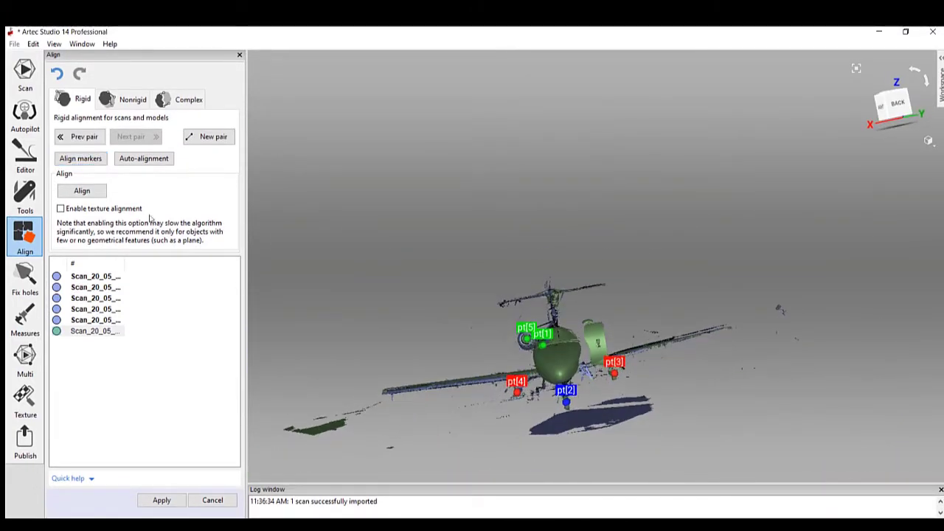
click(83, 191)
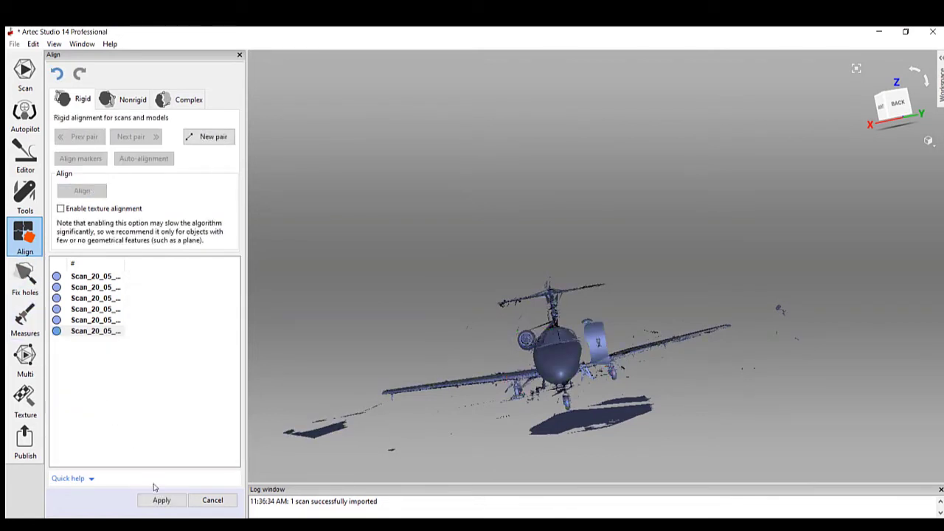
click(161, 500)
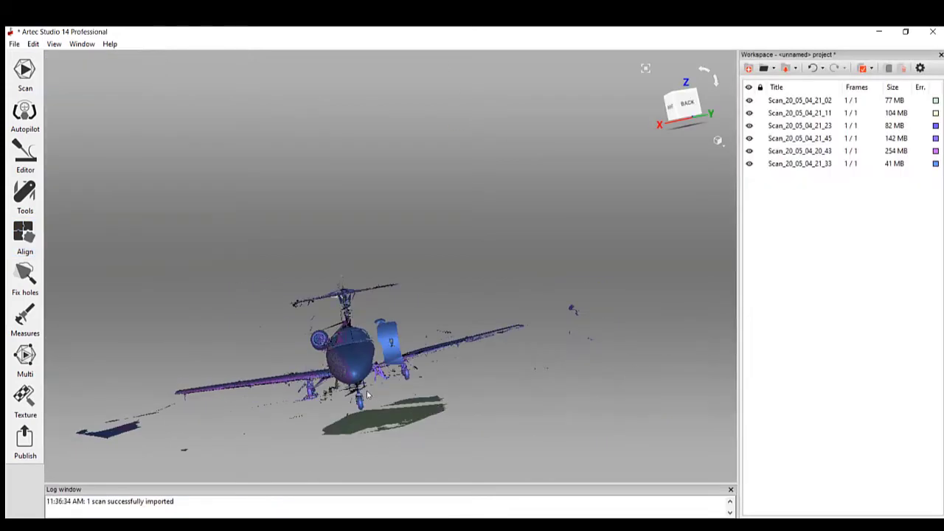
Open the Eraser with Lasso selection on the aligned jet.
drag(366, 391, 437, 307)
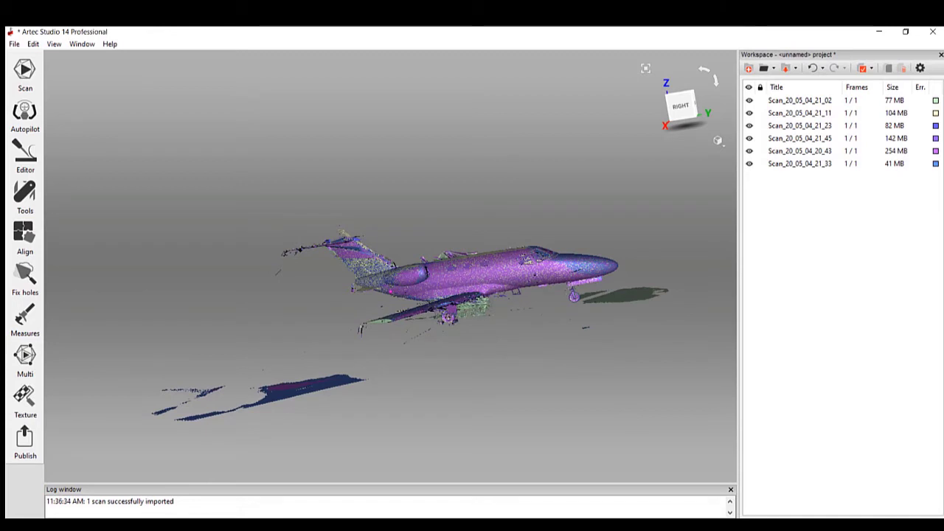
click(25, 153)
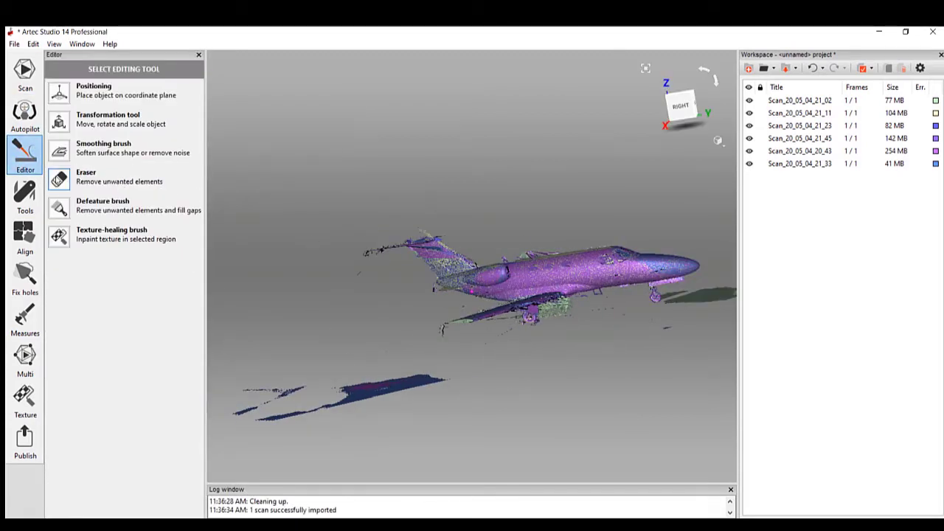
click(103, 180)
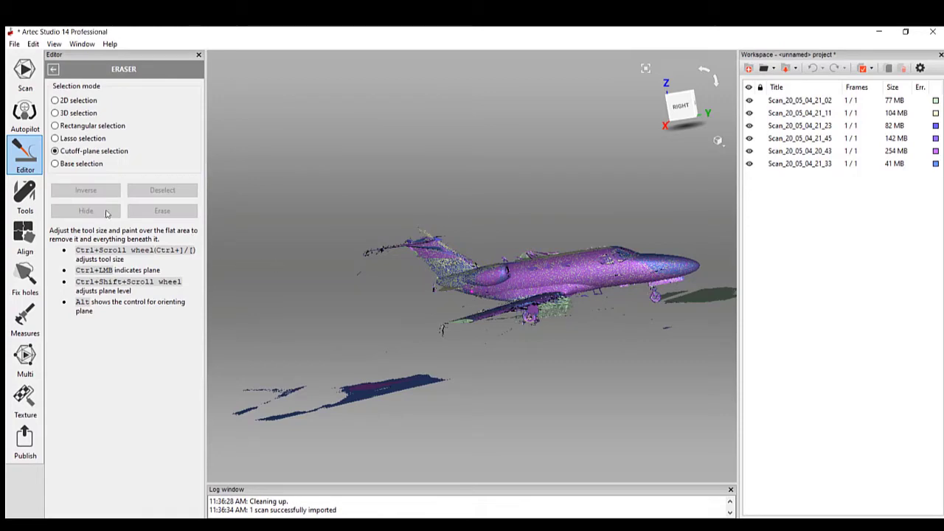
click(55, 138)
Lasso and erase the ground shadows beneath the jet and near the nose.
mouse_move(288, 317)
mouse_down()
mouse_move(317, 337)
mouse_move(335, 324)
mouse_up()
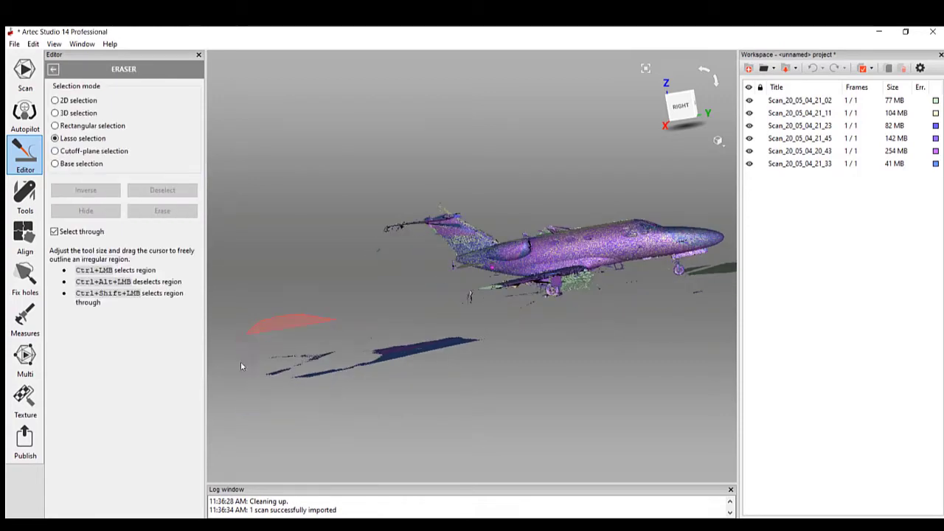
mouse_move(241, 365)
ctrl+mouse_down()
mouse_move(311, 445)
mouse_move(472, 411)
mouse_move(480, 323)
ctrl+mouse_up()
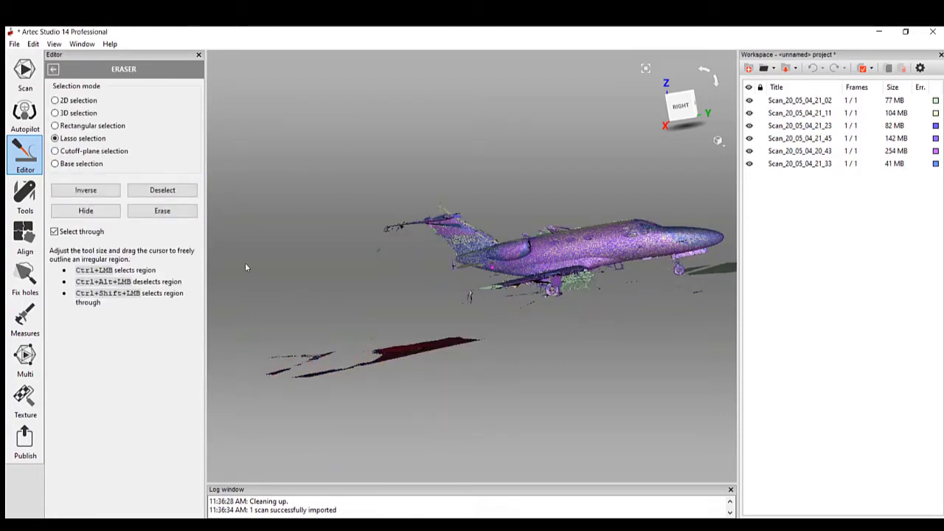
click(163, 211)
scroll(388, 389, up, 5)
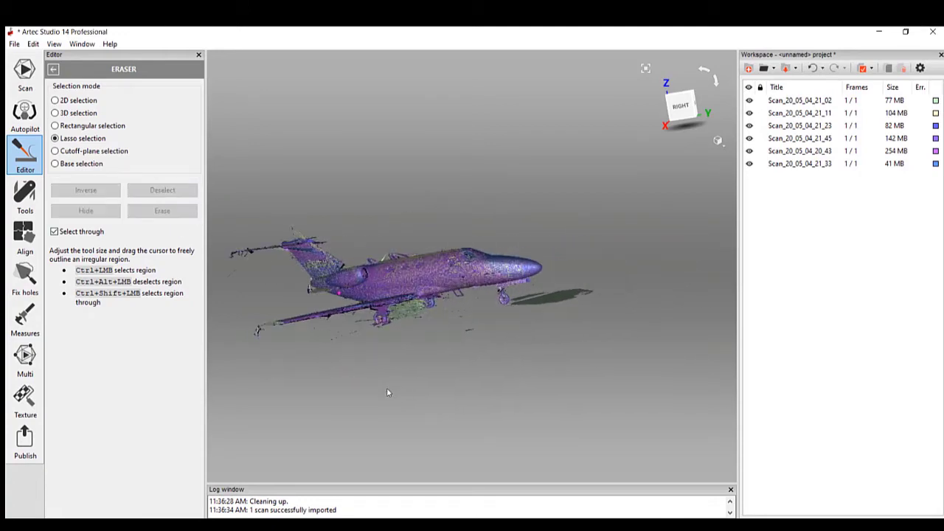
mouse_move(500, 326)
mouse_down()
mouse_move(475, 340)
mouse_move(469, 368)
mouse_move(500, 417)
mouse_move(646, 426)
mouse_move(698, 374)
mouse_move(683, 316)
mouse_move(640, 286)
mouse_up()
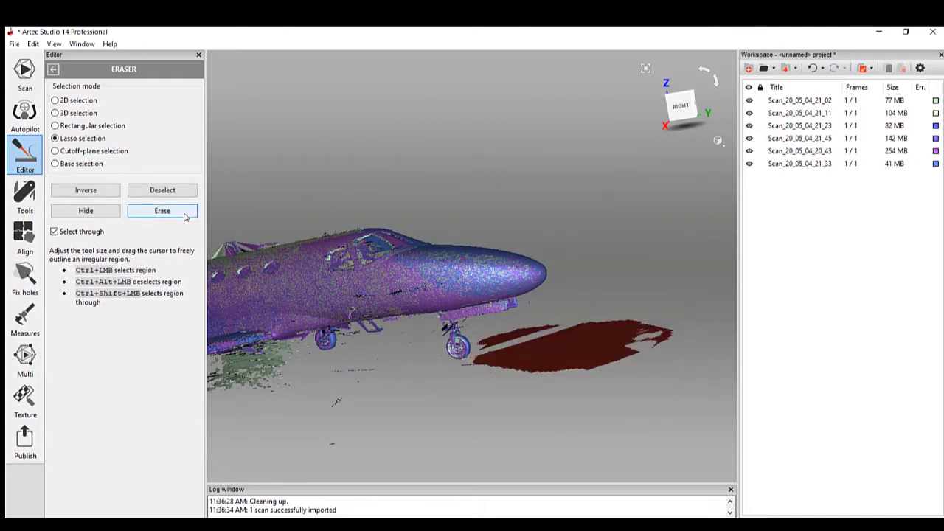
click(181, 214)
drag(257, 249, 614, 134)
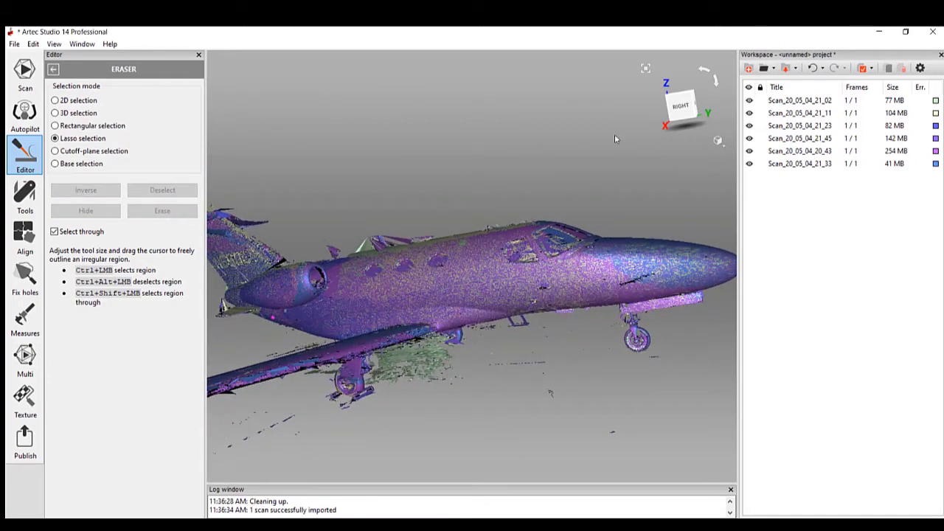
Isolate the first scan, erase the debris under its fuselage, and show all scans again.
click(748, 87)
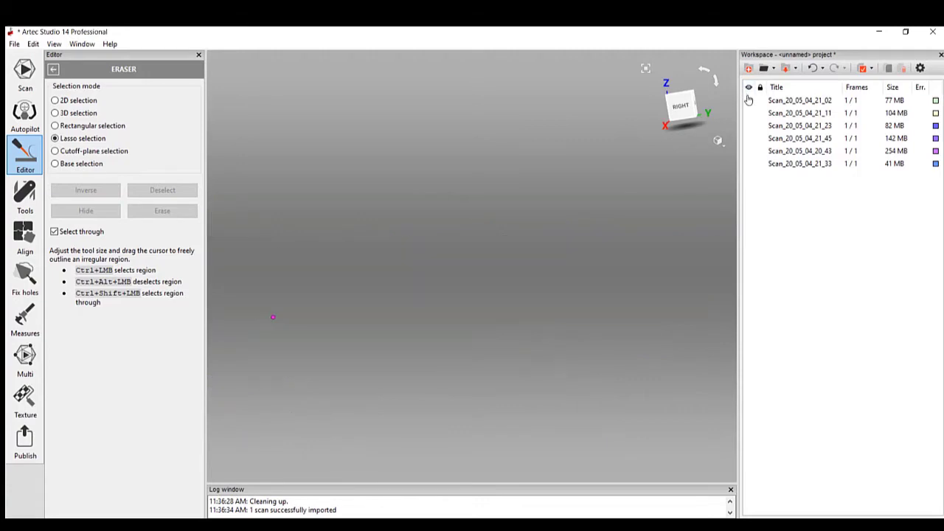
click(749, 100)
drag(390, 387, 393, 361)
scroll(393, 361, up, 2)
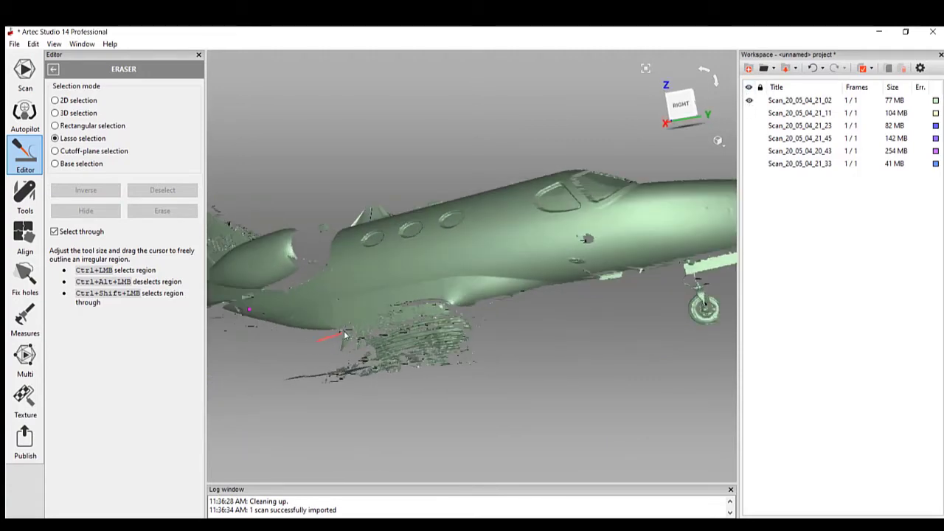
mouse_move(343, 336)
ctrl+mouse_down()
mouse_move(401, 309)
mouse_move(452, 309)
mouse_move(480, 325)
mouse_move(505, 386)
mouse_move(455, 433)
mouse_move(312, 435)
ctrl+mouse_up()
ctrl+drag(226, 392, 229, 390)
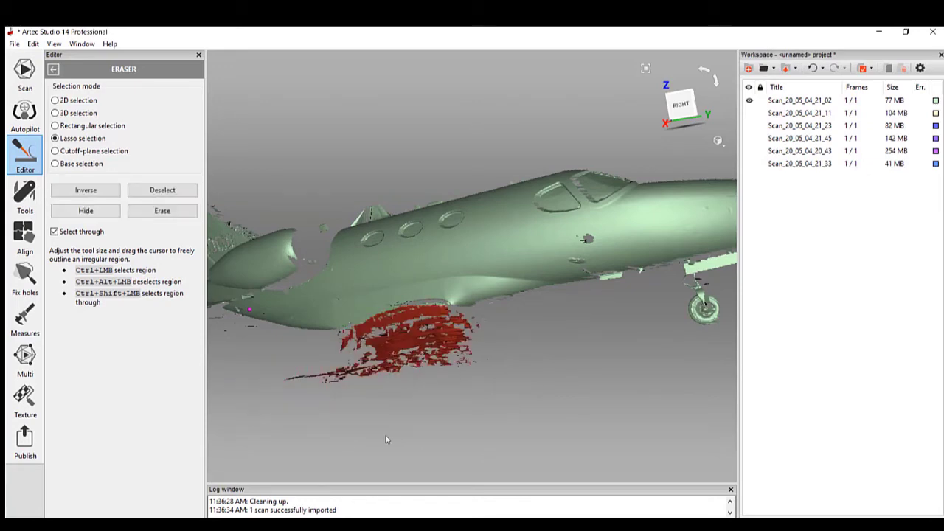
drag(384, 442, 340, 418)
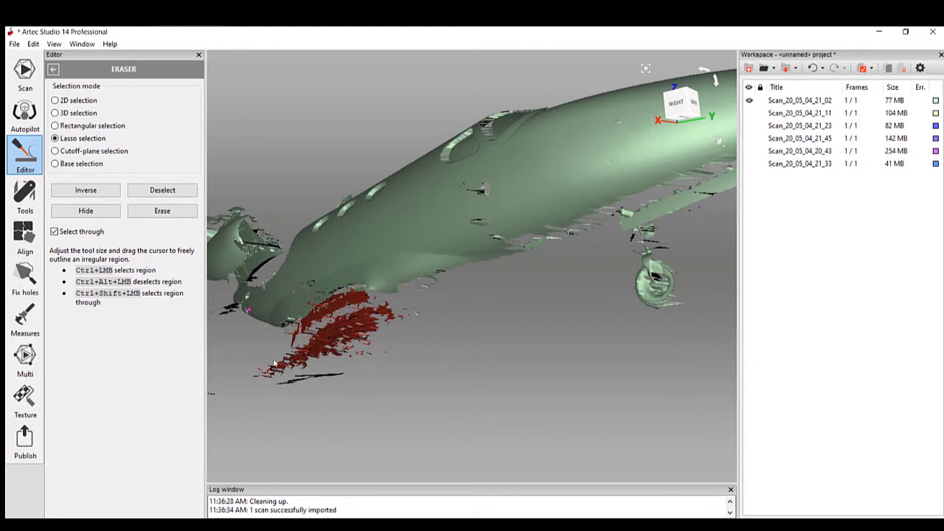
click(163, 211)
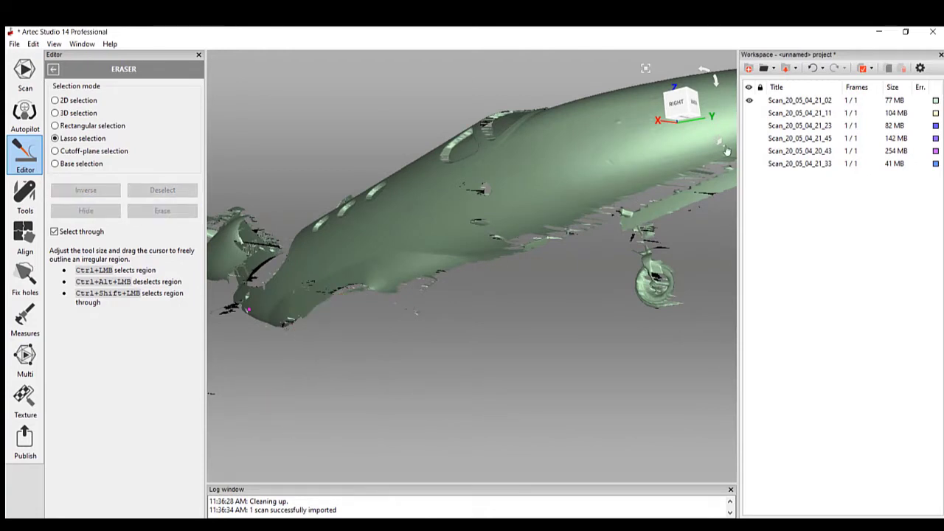
click(749, 101)
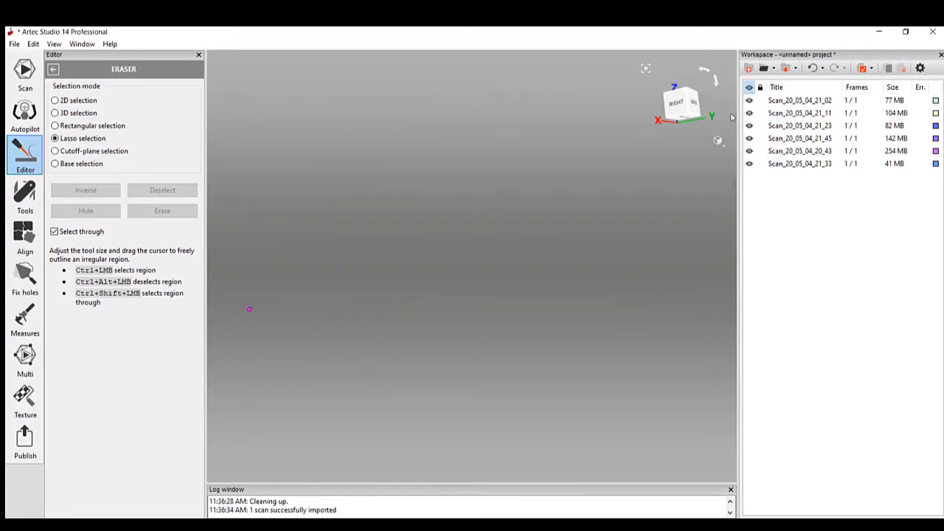
drag(731, 117, 584, 280)
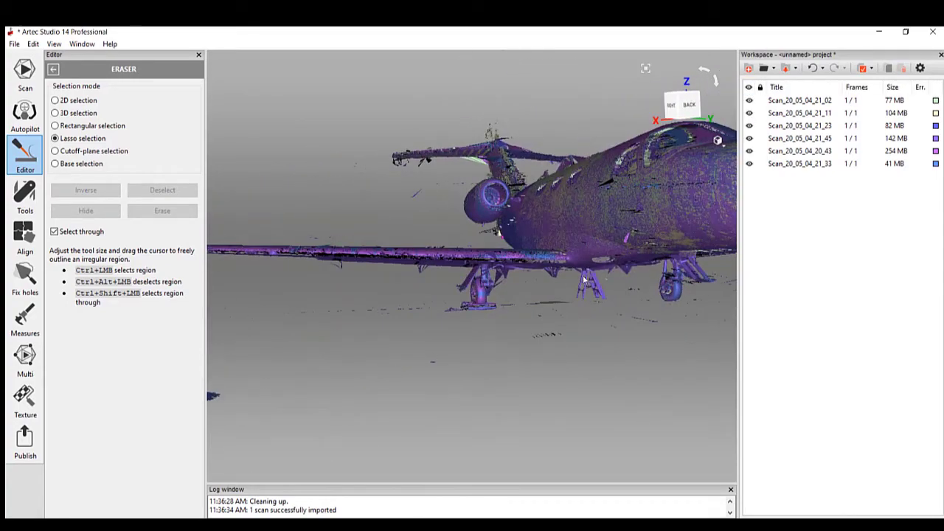
Turn off Select through and erase the lassoed floor and ladder.
scroll(582, 283, up, 6)
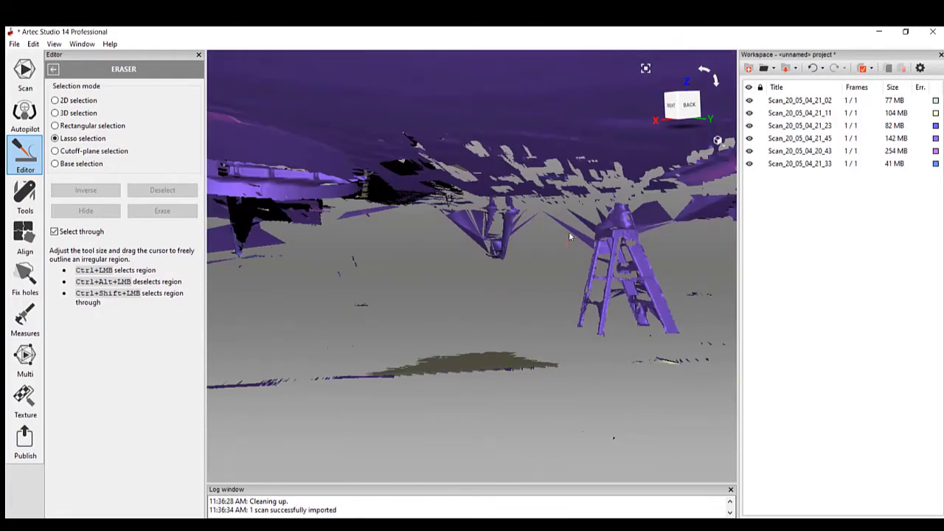
mouse_move(600, 200)
ctrl+mouse_down()
mouse_move(668, 223)
mouse_move(712, 261)
mouse_move(733, 322)
mouse_move(699, 383)
mouse_move(582, 440)
mouse_move(328, 454)
mouse_move(228, 447)
mouse_move(212, 406)
mouse_move(227, 325)
ctrl+mouse_up()
mouse_move(408, 326)
mouse_down()
mouse_move(498, 316)
mouse_move(488, 321)
mouse_up()
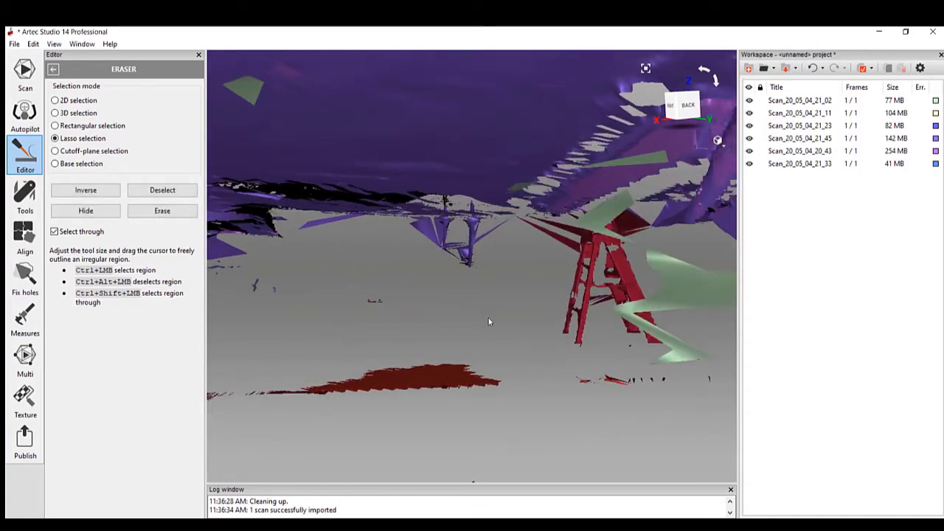
click(54, 232)
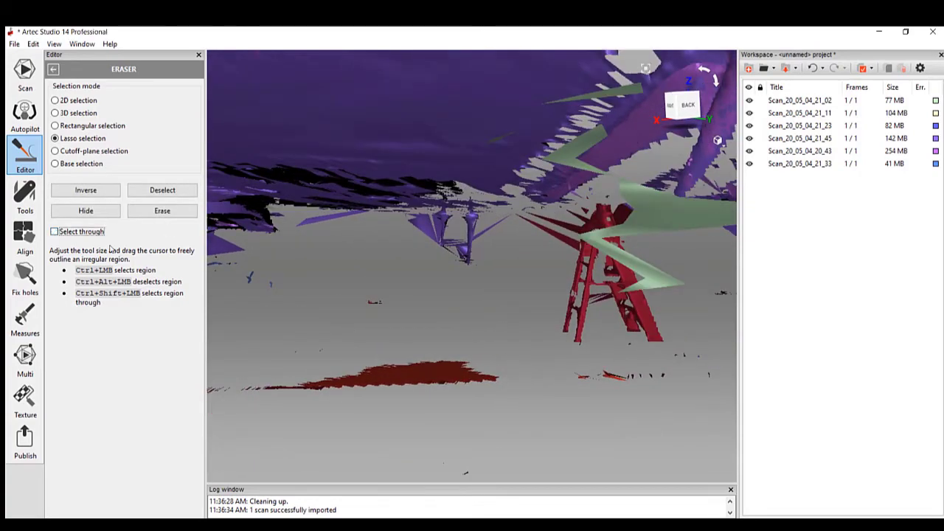
click(139, 212)
Erase the stray strut region near the landing gear.
drag(458, 347, 435, 349)
scroll(427, 349, down, 8)
scroll(411, 338, up, 5)
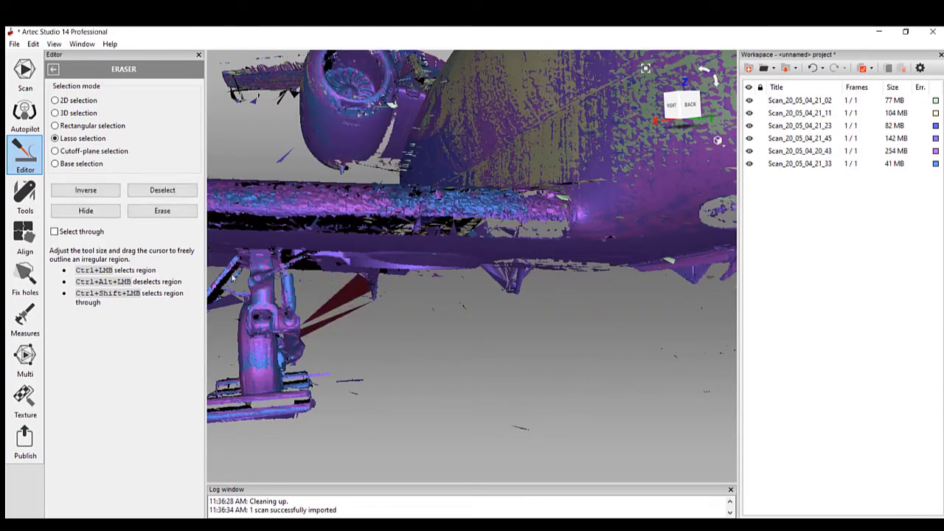
click(162, 211)
Erase the loose fragments hanging below the wing.
scroll(357, 320, up, 6)
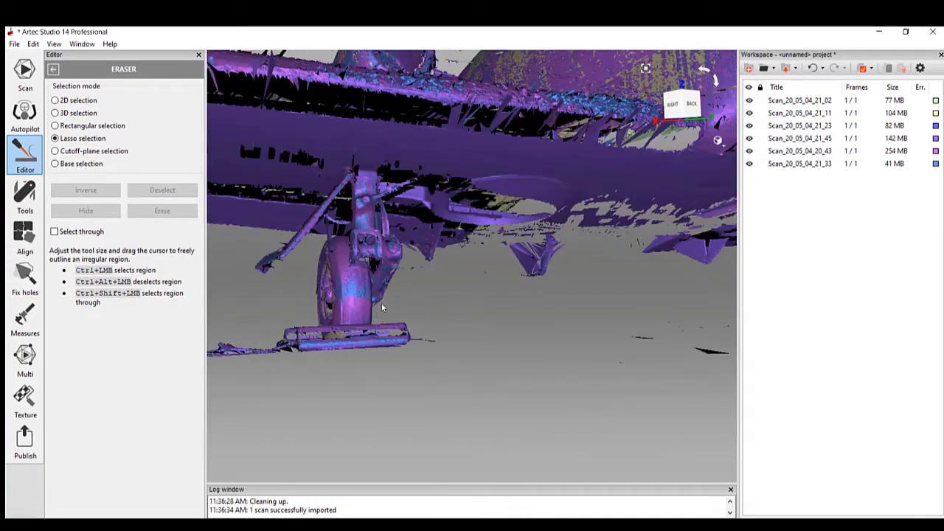
drag(514, 327, 469, 299)
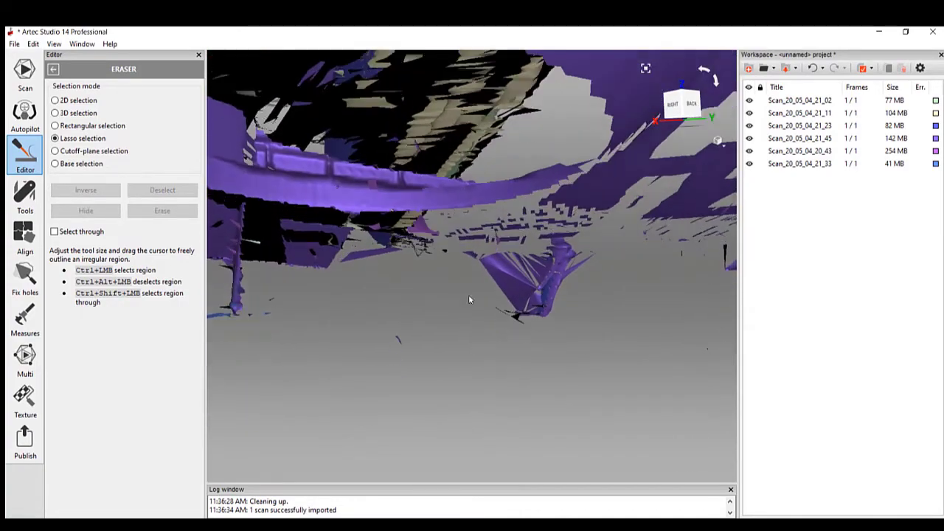
ctrl+drag(507, 245, 532, 251)
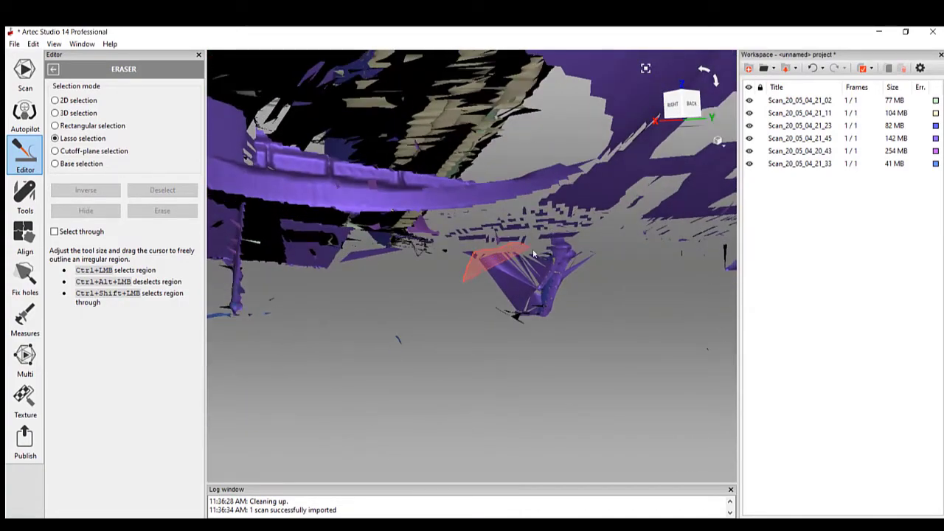
ctrl+drag(493, 317, 491, 324)
scroll(481, 339, down, 8)
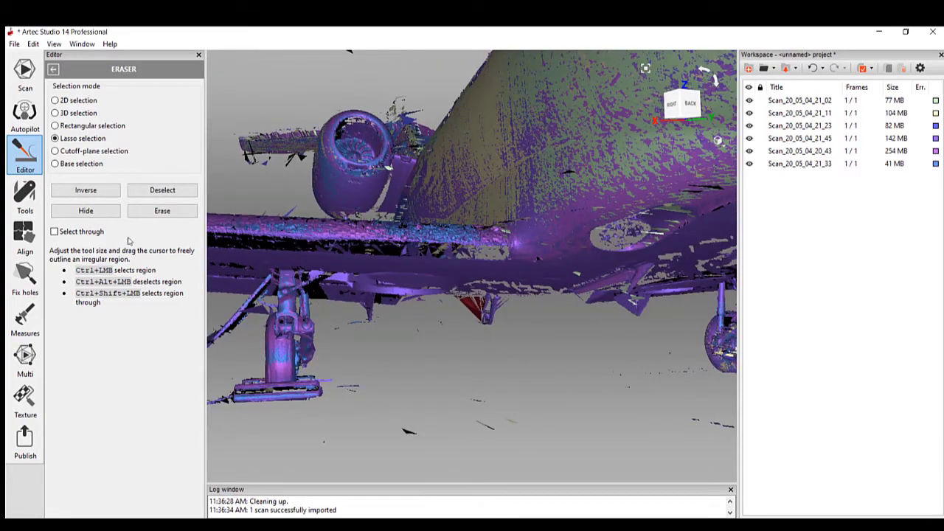
click(162, 210)
scroll(367, 400, down, 8)
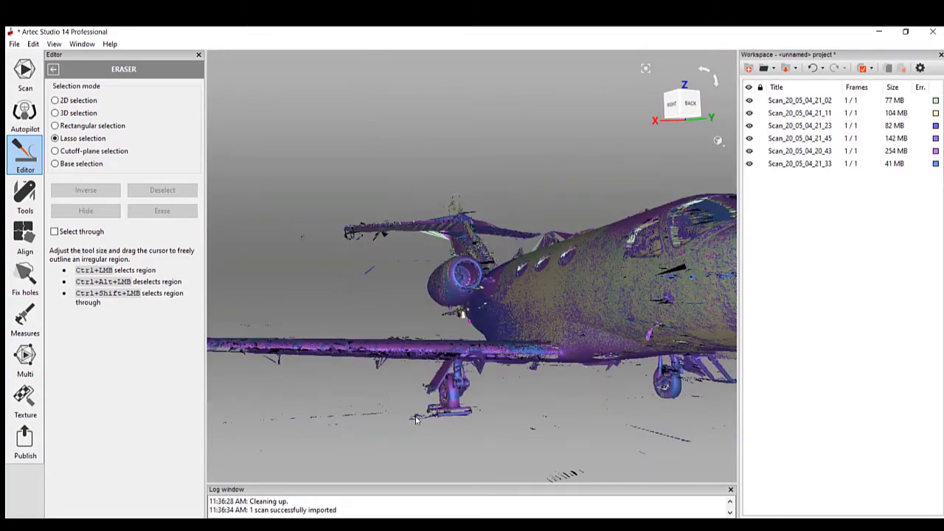
Erase stray points around the tail and along the wing edge by the fin.
scroll(433, 421, up, 6)
drag(463, 305, 433, 396)
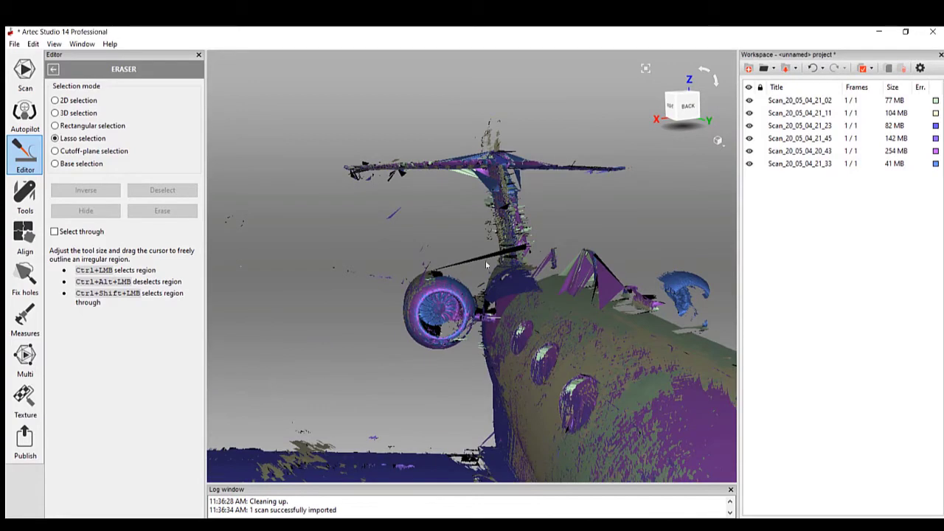
ctrl+drag(459, 261, 379, 274)
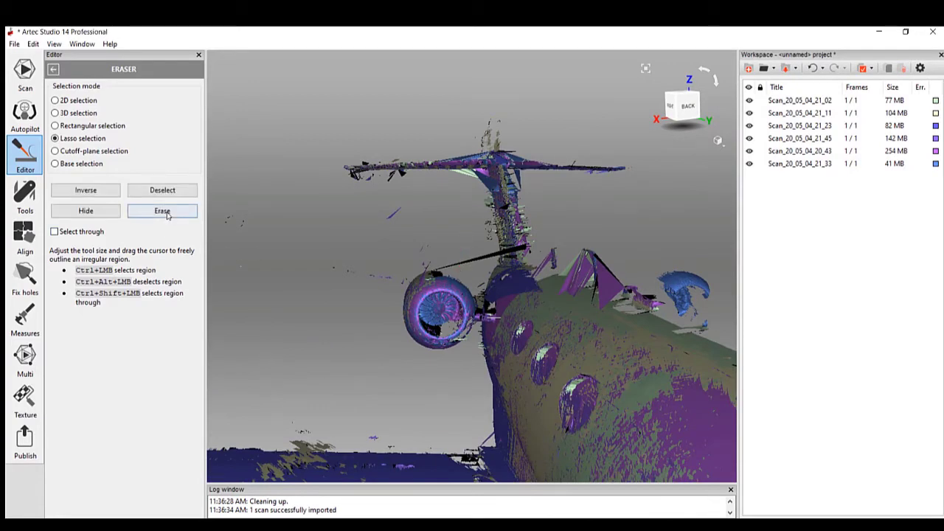
click(162, 210)
scroll(539, 227, up, 8)
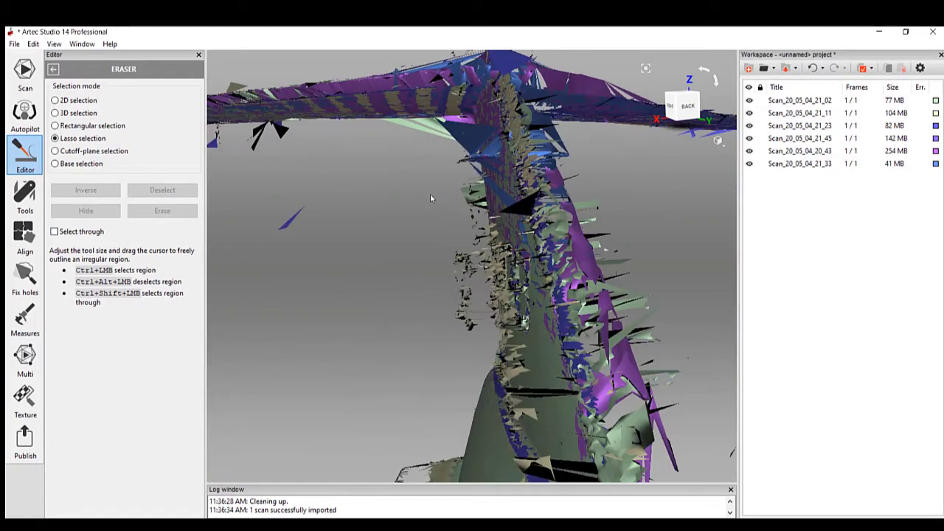
mouse_move(425, 137)
ctrl+mouse_down()
mouse_move(475, 129)
mouse_move(488, 148)
mouse_move(500, 286)
mouse_move(501, 338)
mouse_move(431, 373)
mouse_move(249, 321)
mouse_move(217, 257)
mouse_move(226, 223)
ctrl+mouse_up()
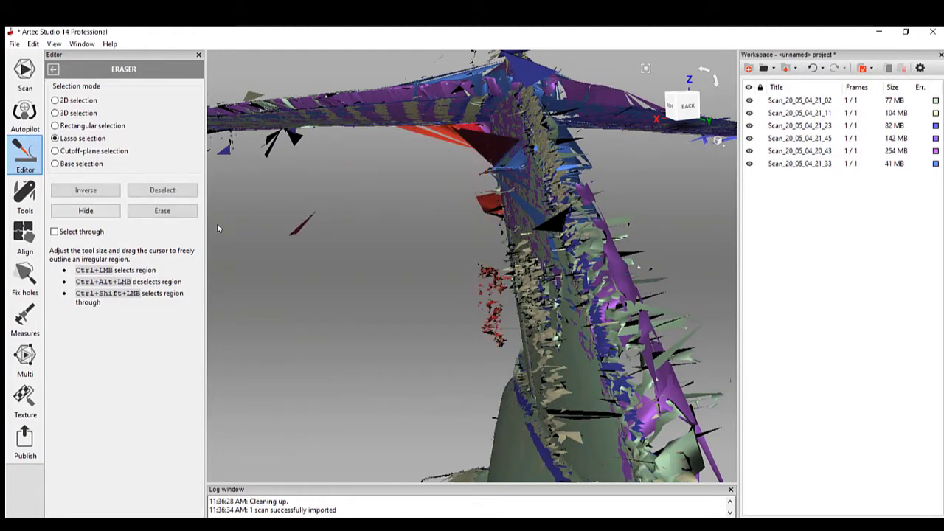
click(162, 211)
Erase the loose wedge and strip of stray points beside the fin.
drag(640, 252, 602, 322)
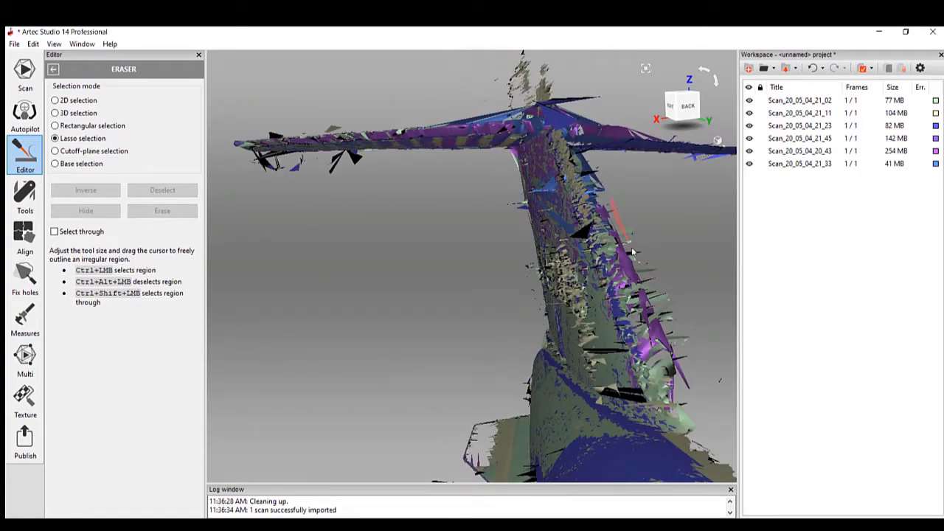
mouse_move(679, 345)
ctrl+mouse_down()
mouse_move(683, 389)
mouse_move(721, 382)
ctrl+mouse_up()
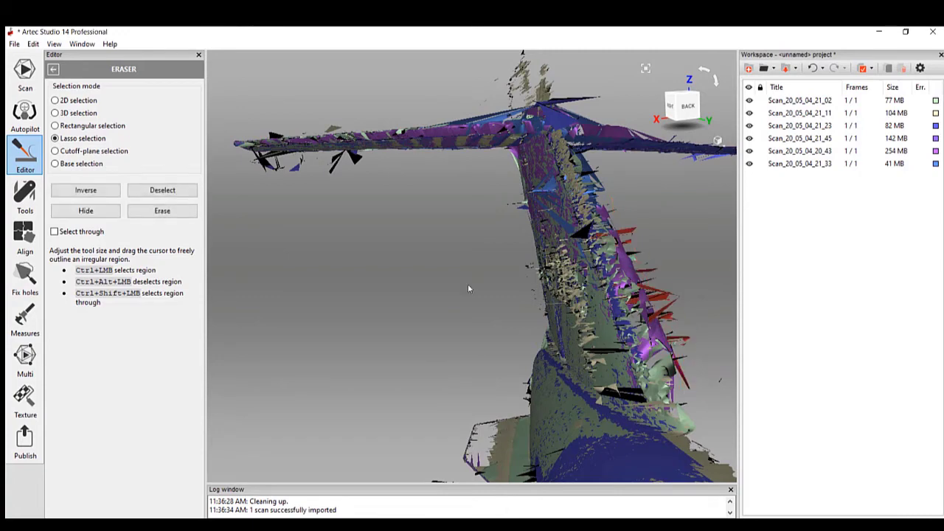
click(164, 211)
mouse_move(582, 317)
mouse_down()
mouse_move(612, 323)
mouse_move(552, 325)
mouse_move(562, 195)
mouse_move(593, 225)
mouse_move(594, 248)
mouse_move(576, 410)
mouse_move(553, 411)
mouse_up()
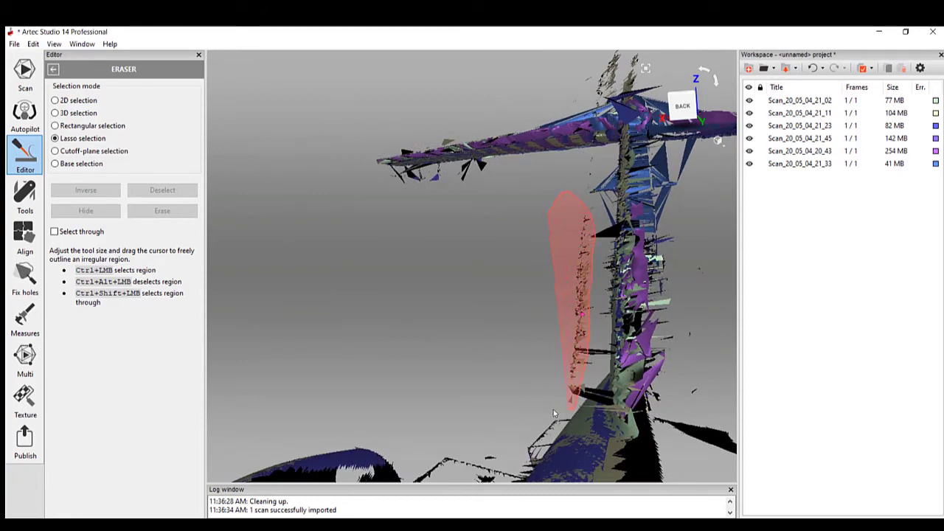
ctrl+drag(463, 373, 461, 365)
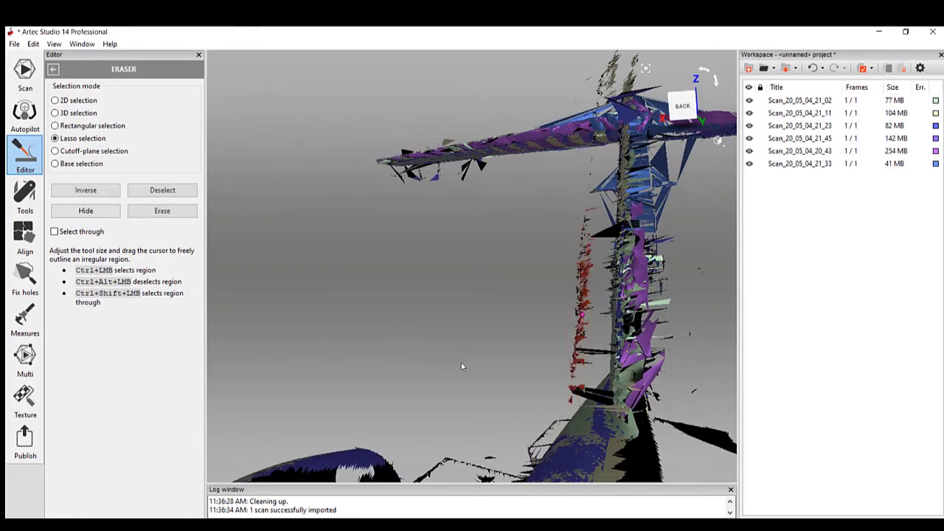
click(171, 210)
Erase the stray pieces near the tailplane and atop the fin.
mouse_move(490, 167)
ctrl+mouse_down()
mouse_move(380, 174)
mouse_move(358, 182)
mouse_move(345, 203)
ctrl+mouse_up()
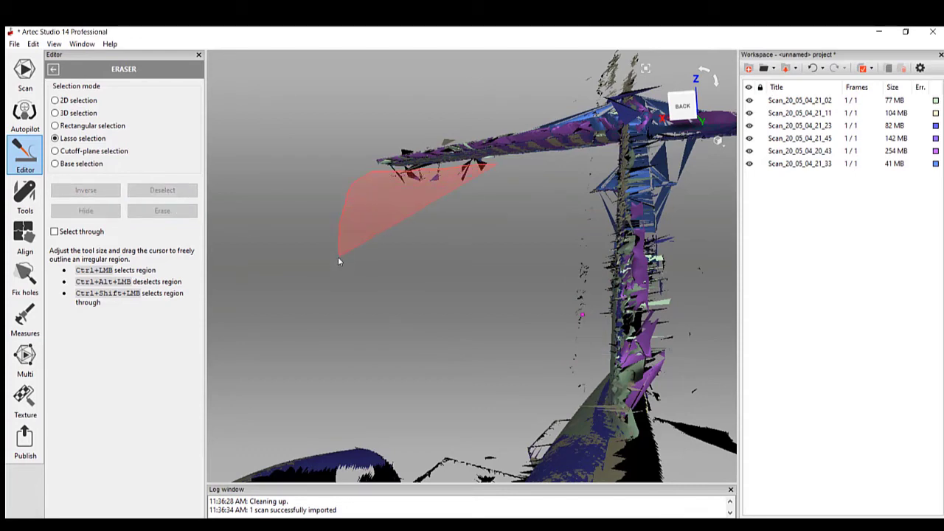
ctrl+drag(338, 261, 339, 263)
click(151, 212)
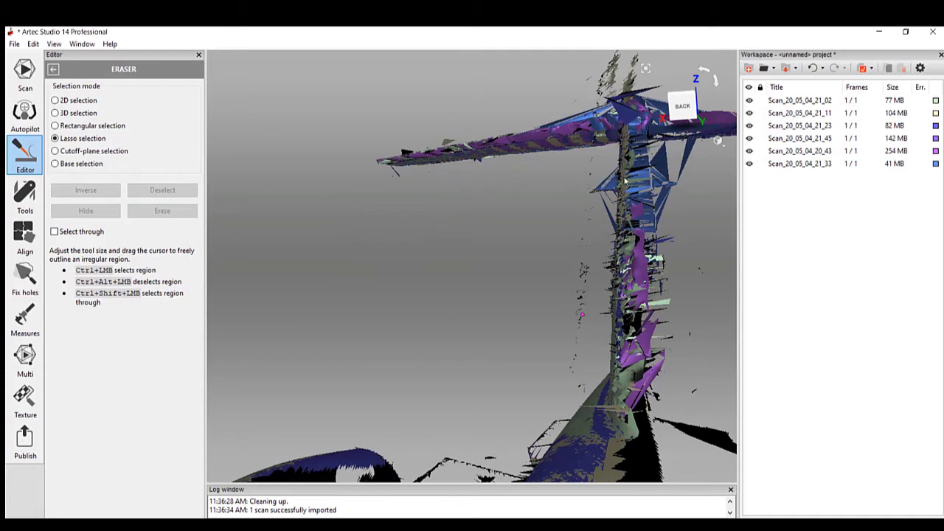
drag(625, 181, 501, 234)
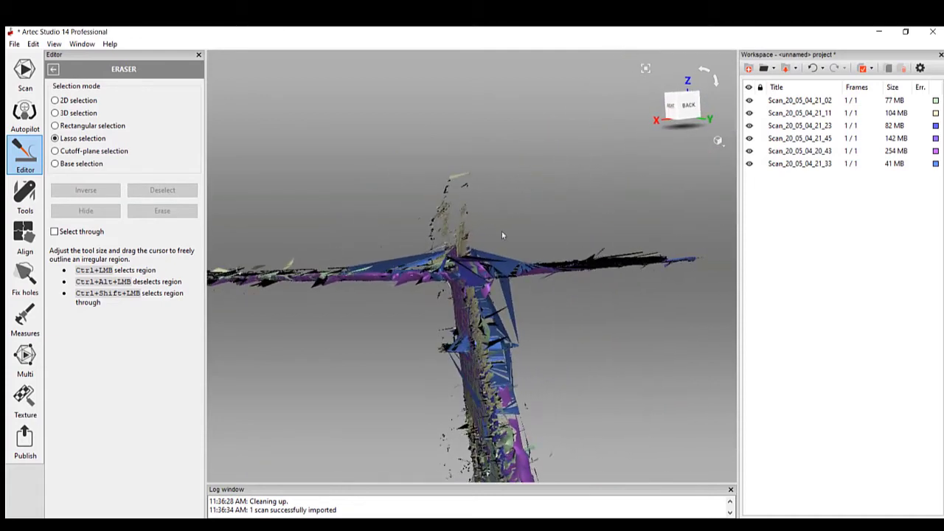
ctrl+drag(413, 133, 413, 134)
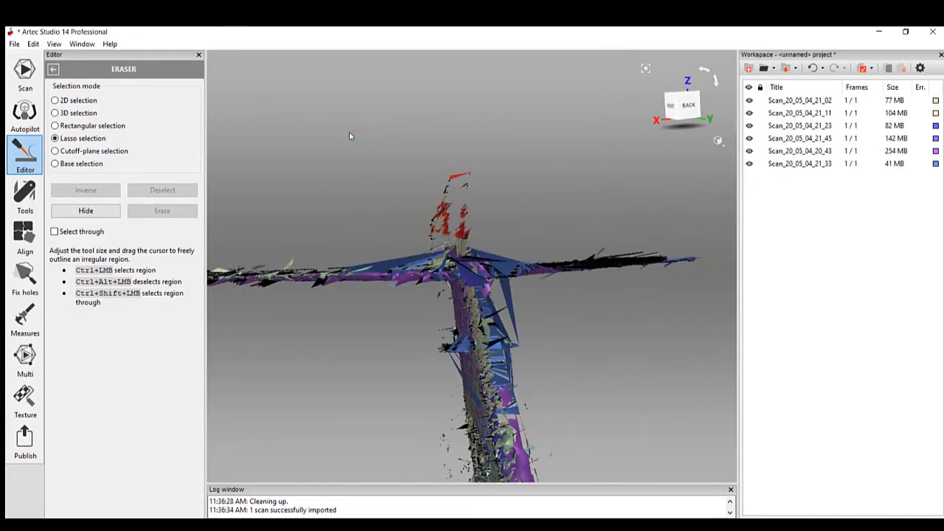
click(162, 211)
Exit the Eraser and review the cleaned aircraft from rear and front angles.
drag(492, 295, 492, 369)
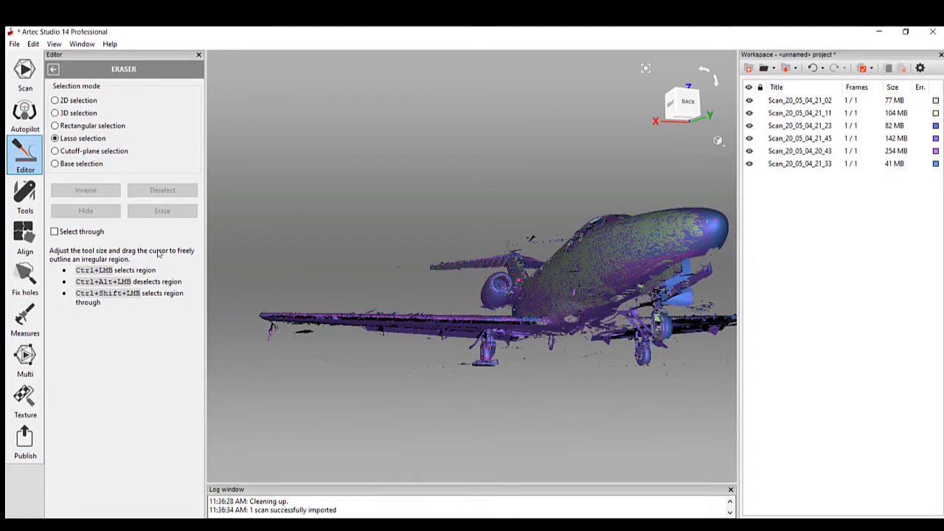
key(Escape)
drag(254, 267, 383, 331)
drag(520, 276, 564, 289)
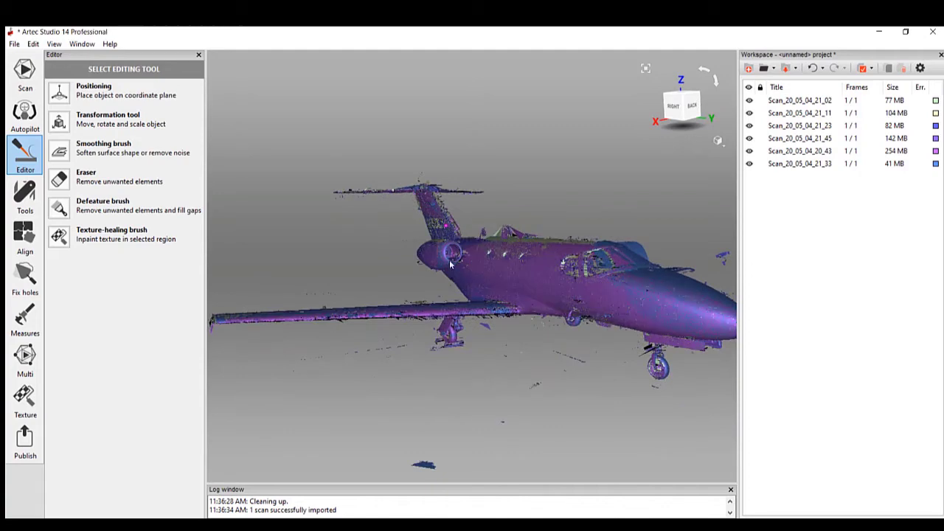
Run Global registration from Tools, giving per-scan errors between 1.2 and 2.1.
click(22, 199)
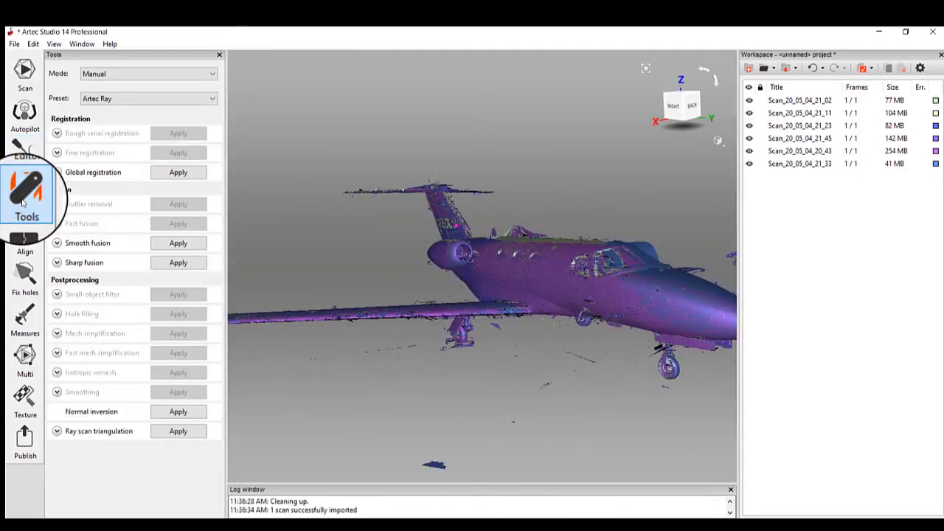
click(57, 172)
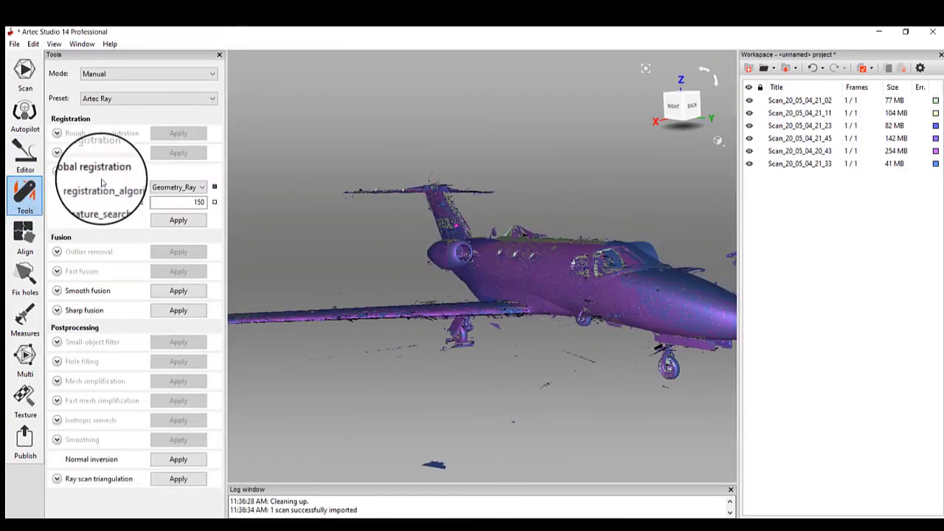
click(169, 221)
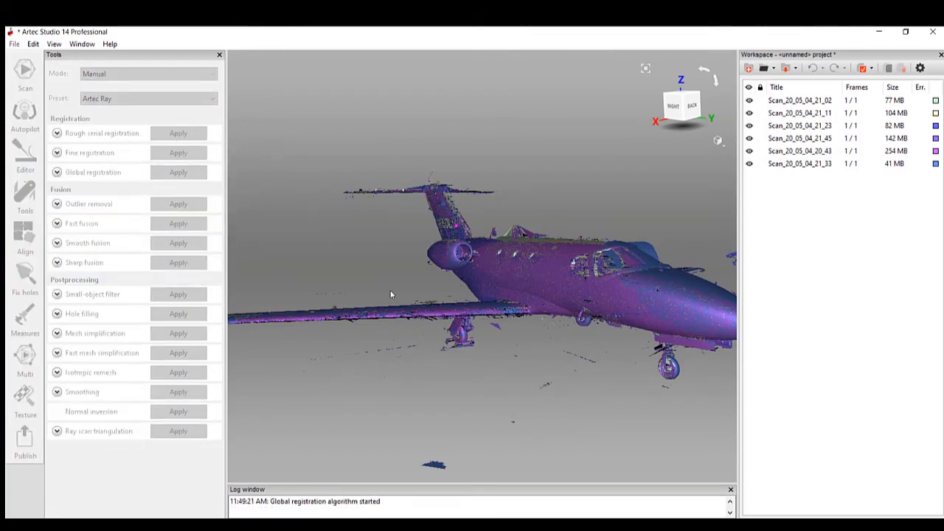
scroll(546, 327, down, 3)
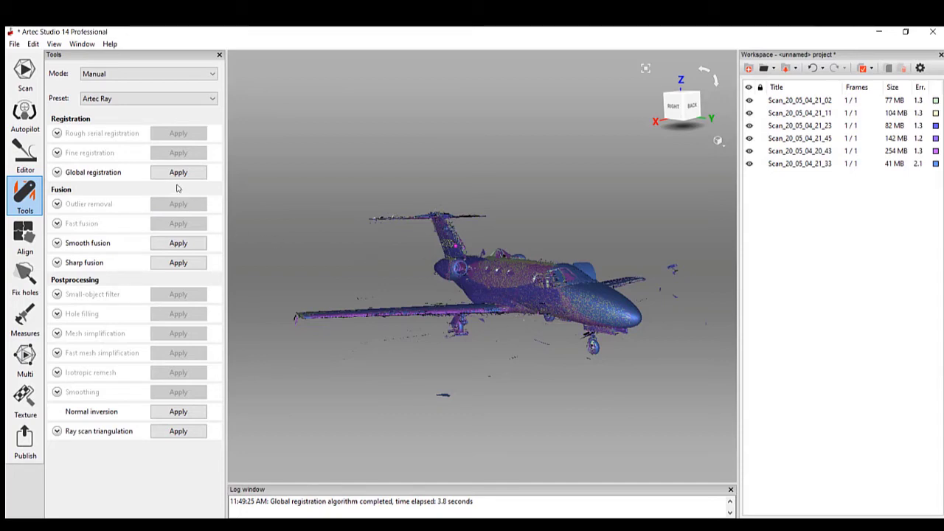
Run Sharp fusion with holes filled By_radius, max hole radius 10.
click(57, 262)
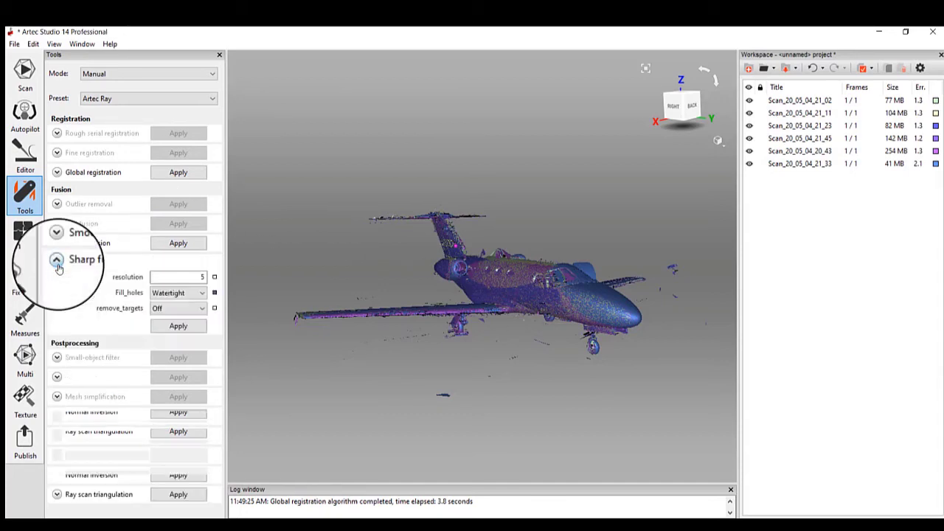
click(184, 298)
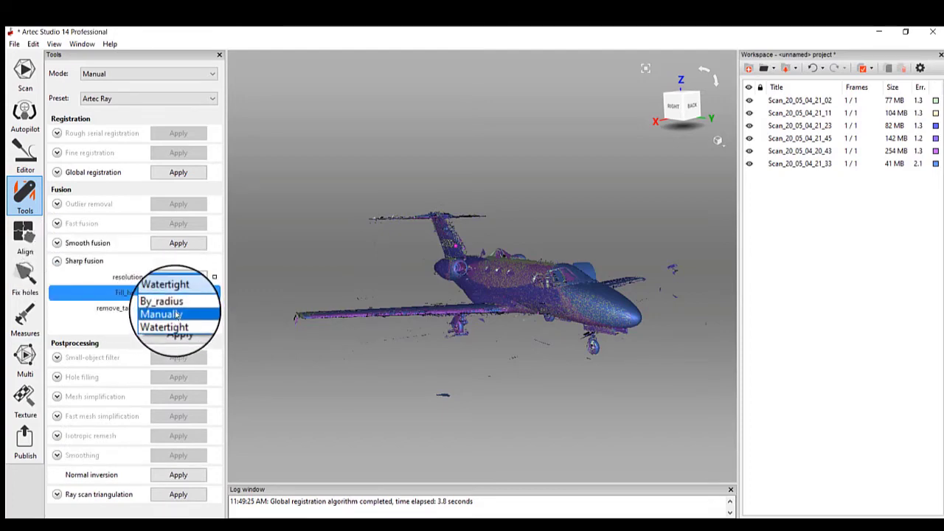
click(175, 301)
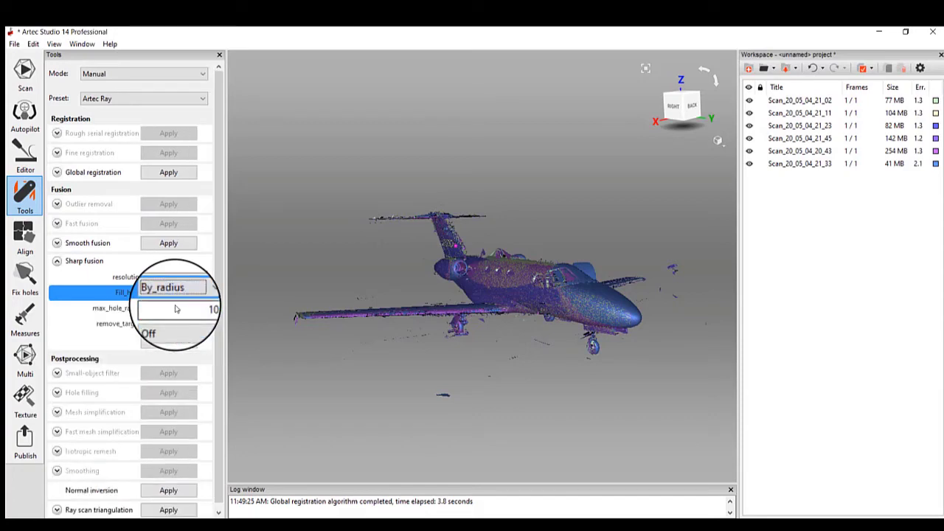
scroll(559, 327, up, 3)
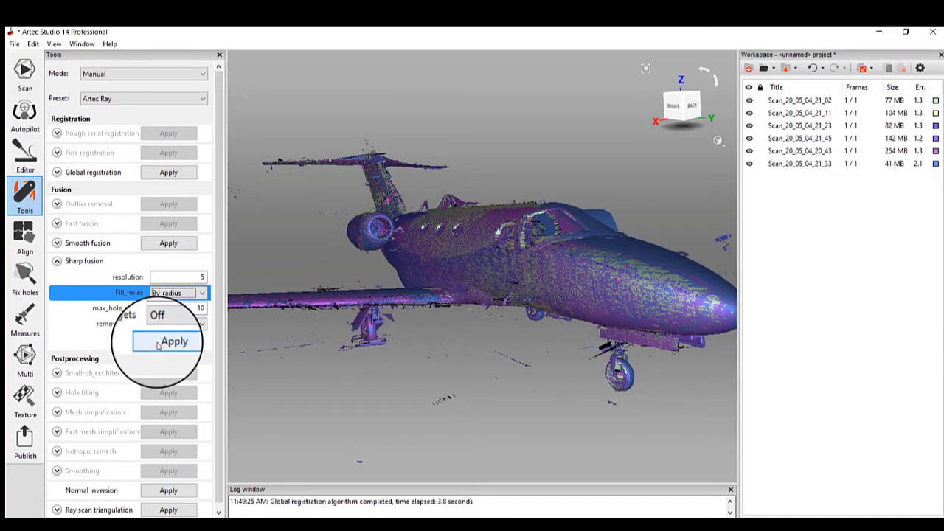
click(158, 345)
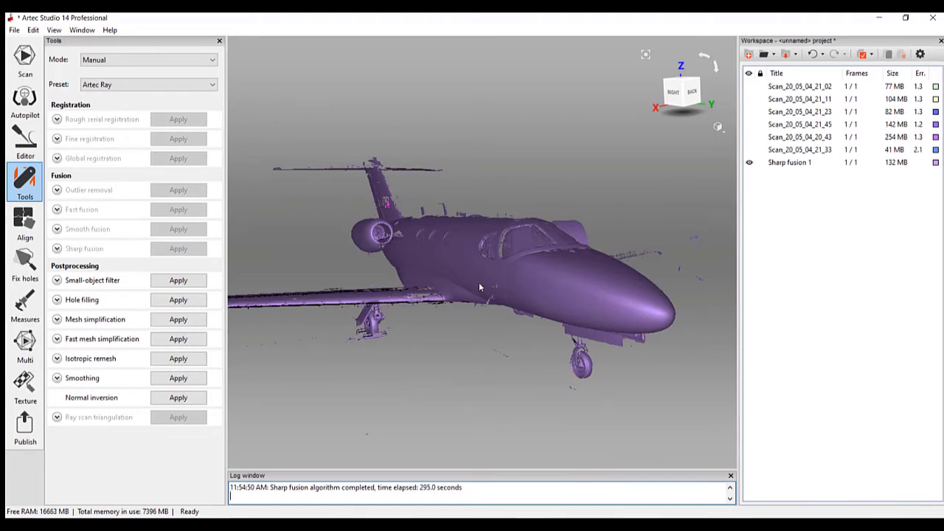
drag(478, 282, 543, 288)
scroll(476, 285, up, 5)
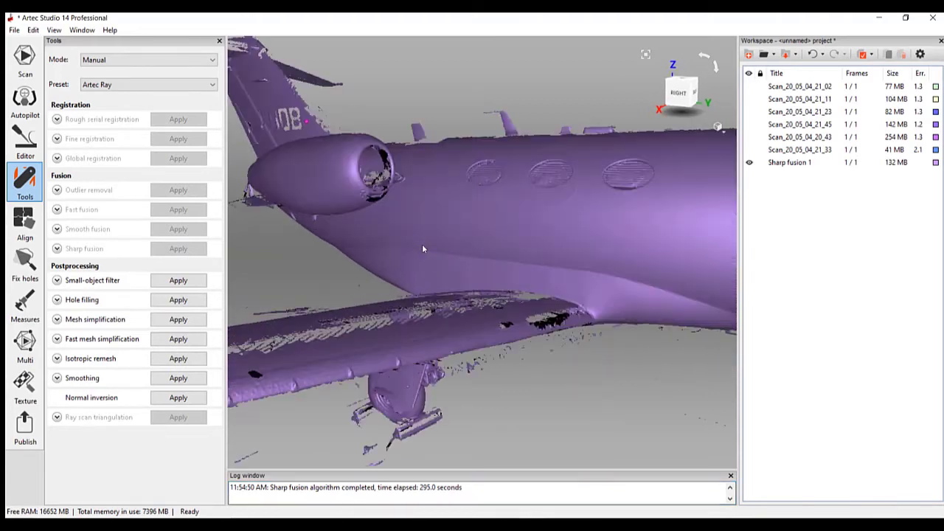
drag(423, 249, 603, 341)
scroll(599, 318, up, 5)
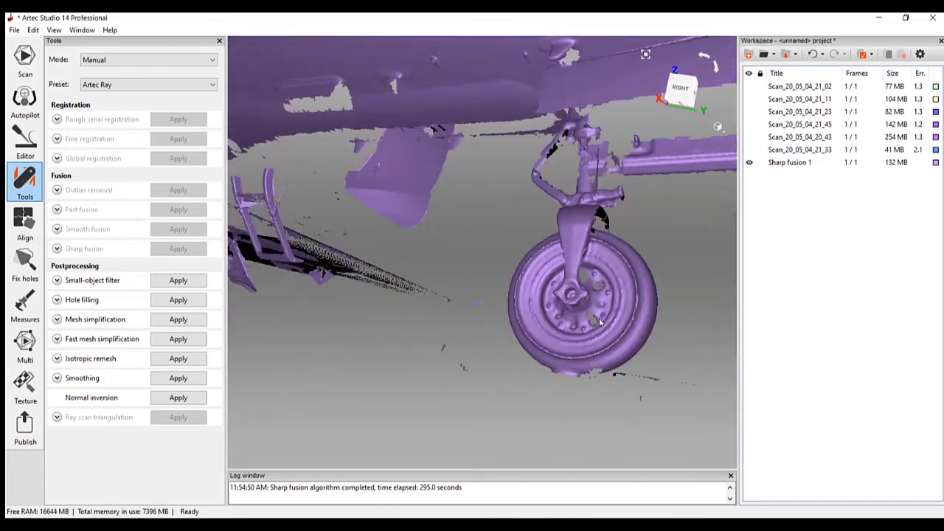
scroll(599, 318, down, 6)
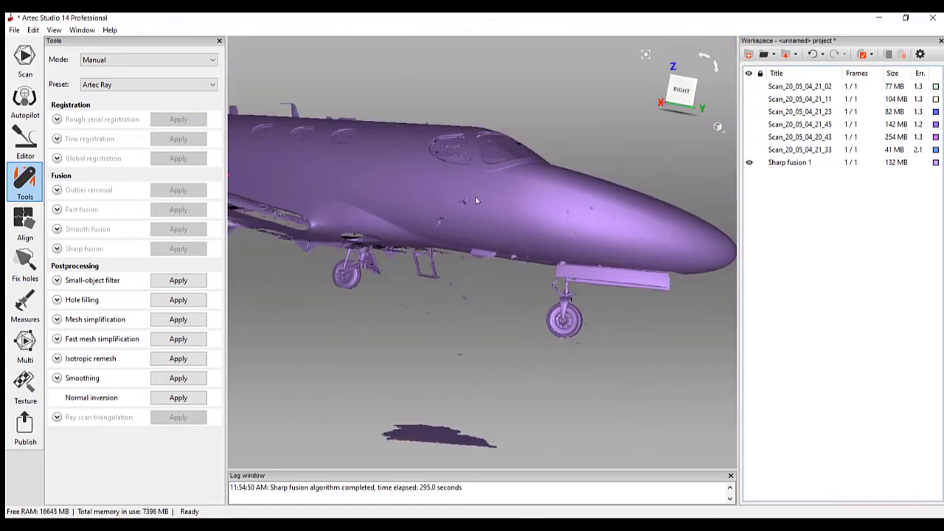
drag(475, 196, 475, 267)
scroll(551, 299, down, 4)
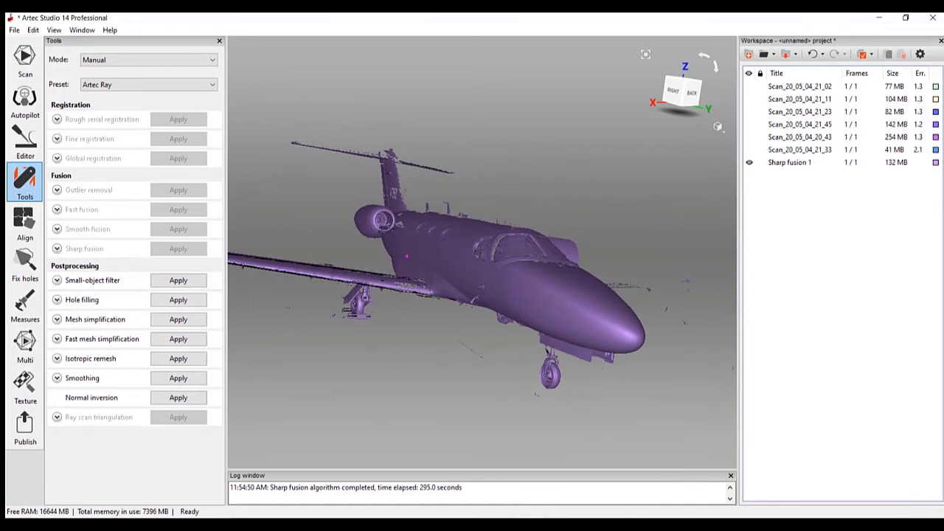
Check Sharp fusion 1's polygon count, duplicate it, and hide the original mesh.
double_click(793, 164)
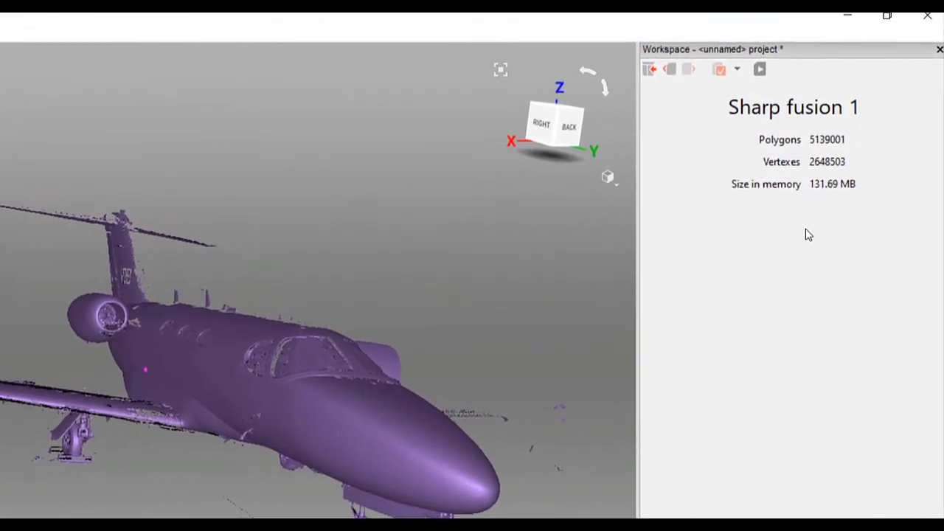
click(649, 70)
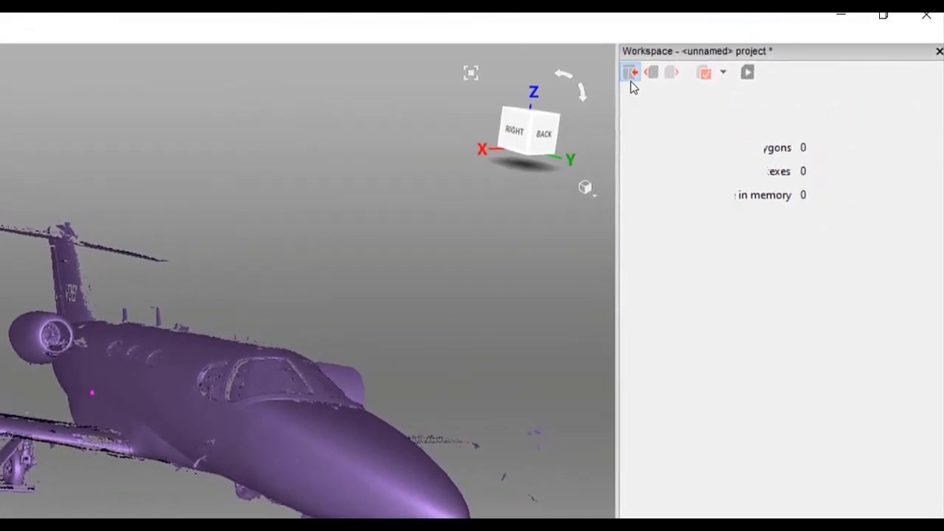
right_click(795, 163)
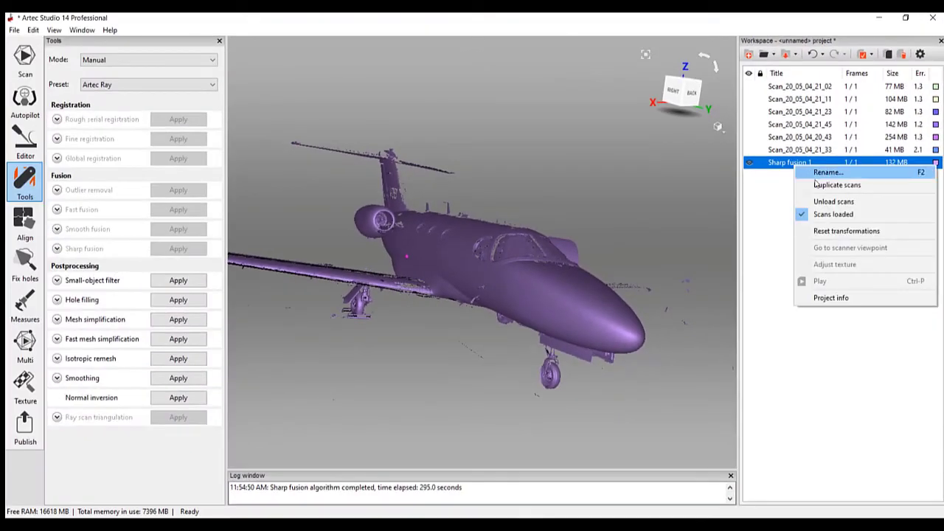
click(819, 184)
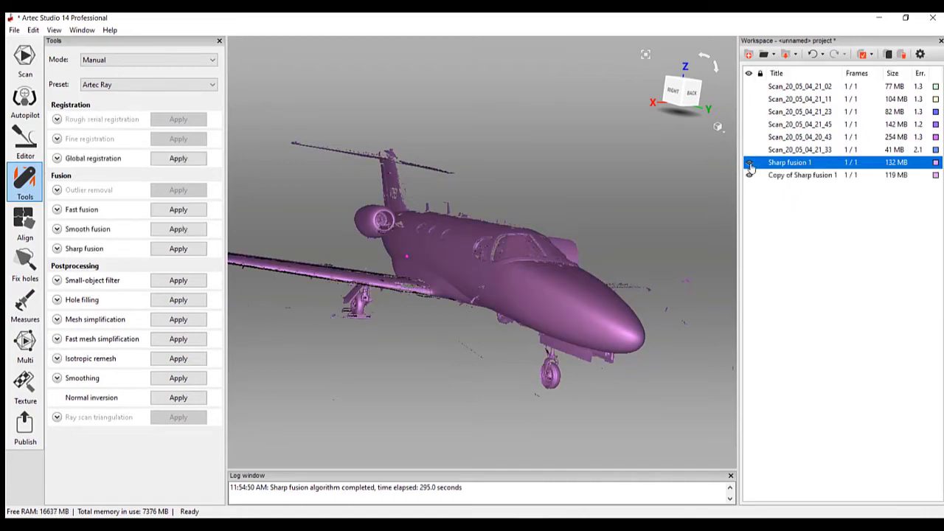
click(748, 163)
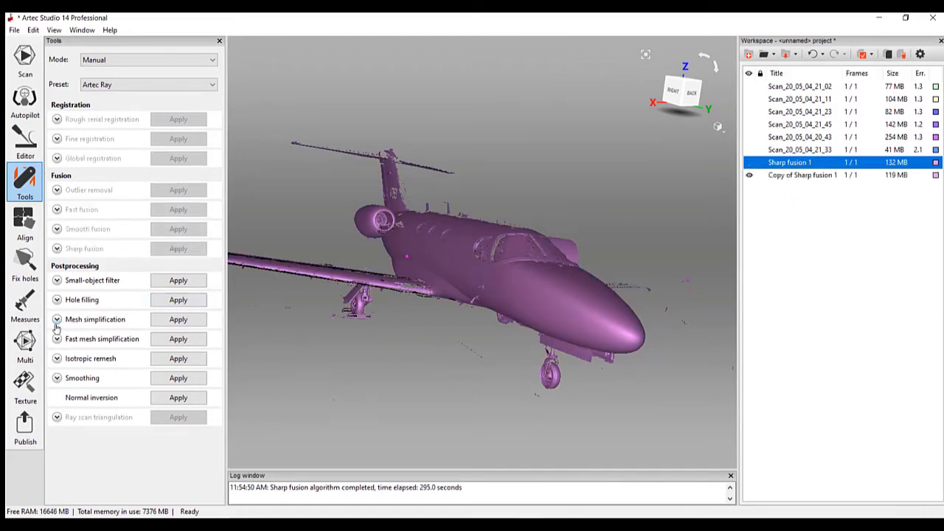
Simplify the copy with Mesh simplification to a target of 750000 triangles.
click(57, 321)
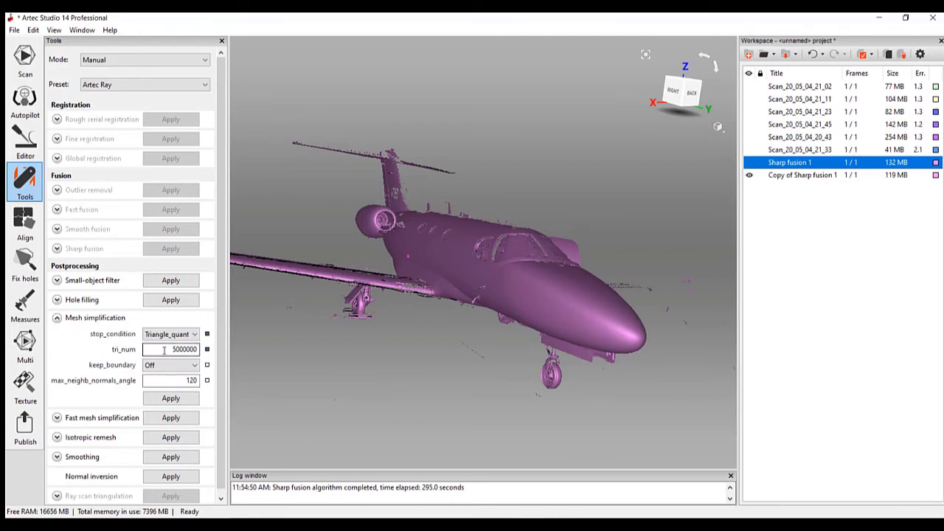
double_click(164, 351)
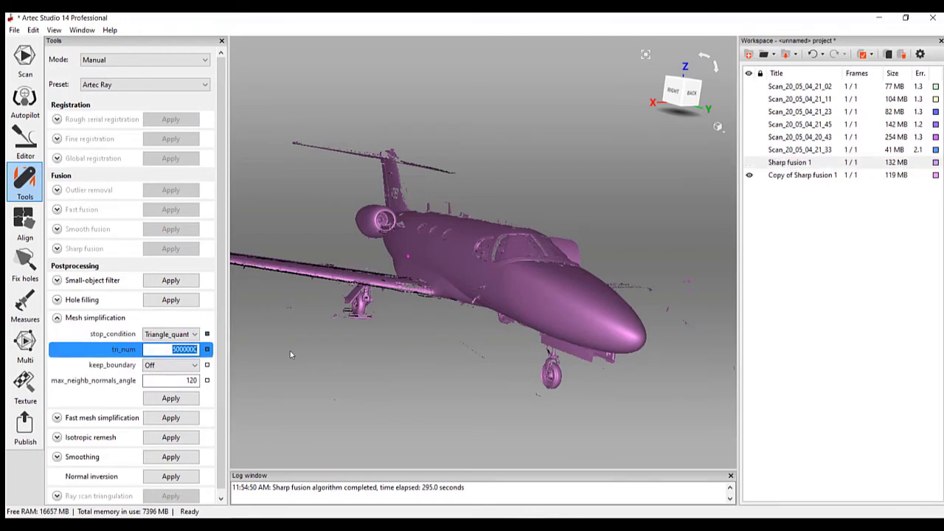
text(750000)
click(171, 399)
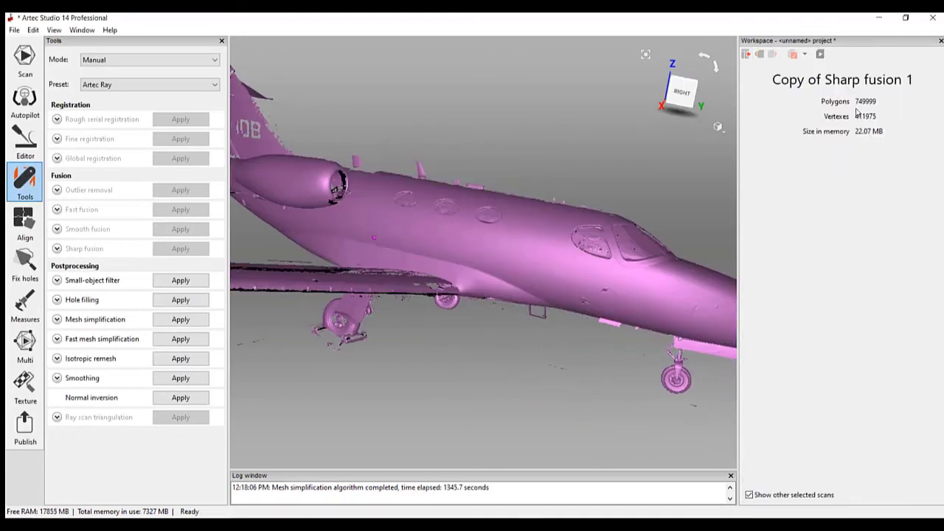
Return to the scan list and show the original Sharp fusion 1 to inspect landing gear detail.
click(746, 53)
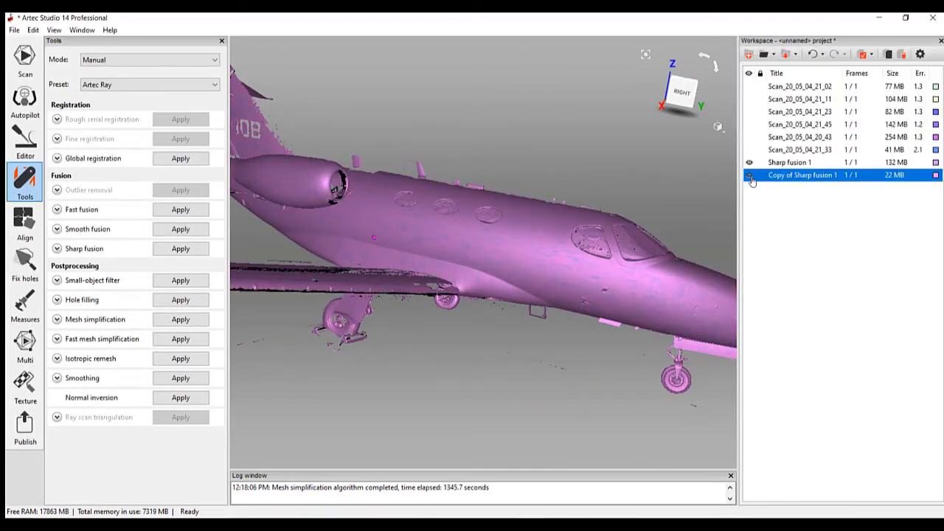
click(748, 162)
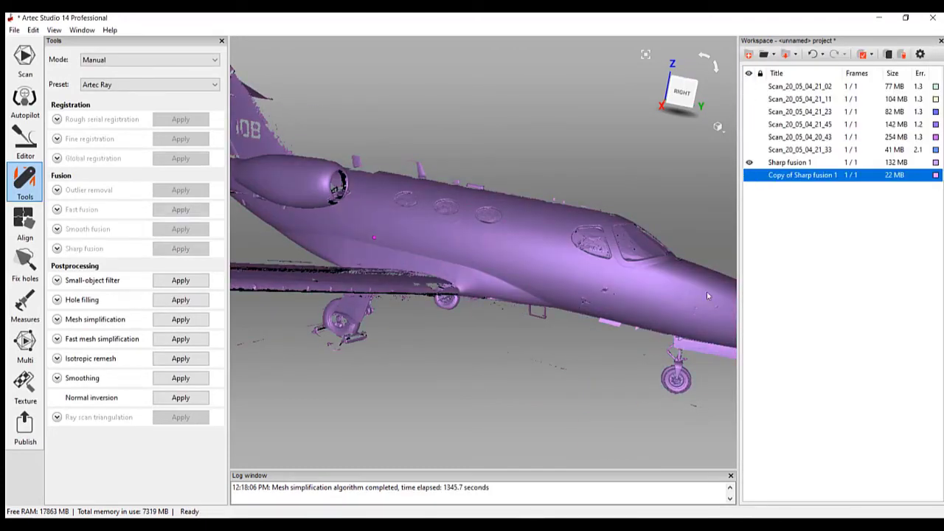
drag(707, 291, 587, 297)
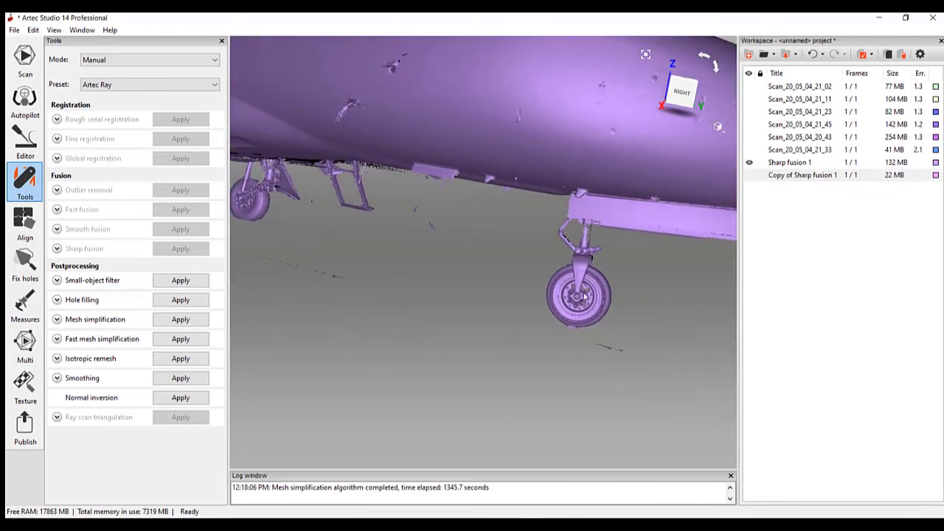
scroll(582, 293, up, 3)
scroll(583, 292, down, 2)
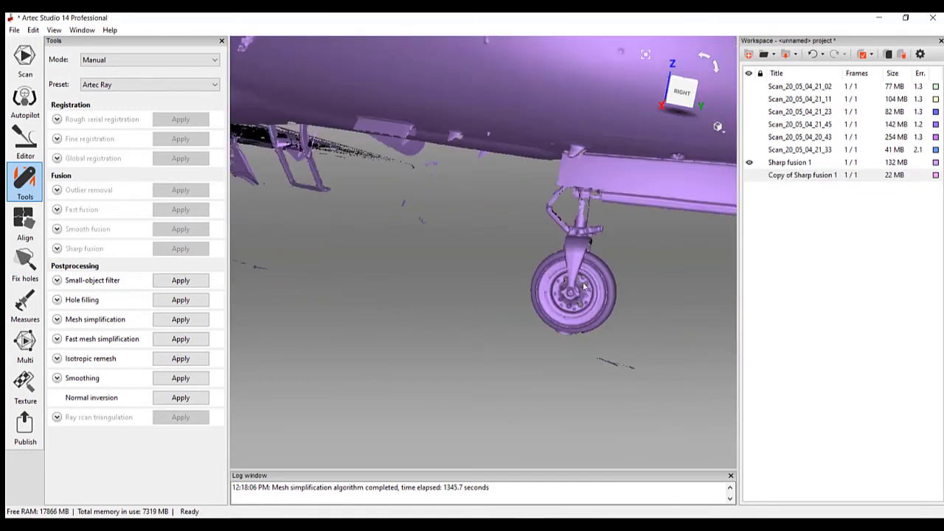
Hide the original and display the simplified copy, viewing the jet from the side.
click(748, 162)
click(749, 174)
scroll(600, 231, down, 5)
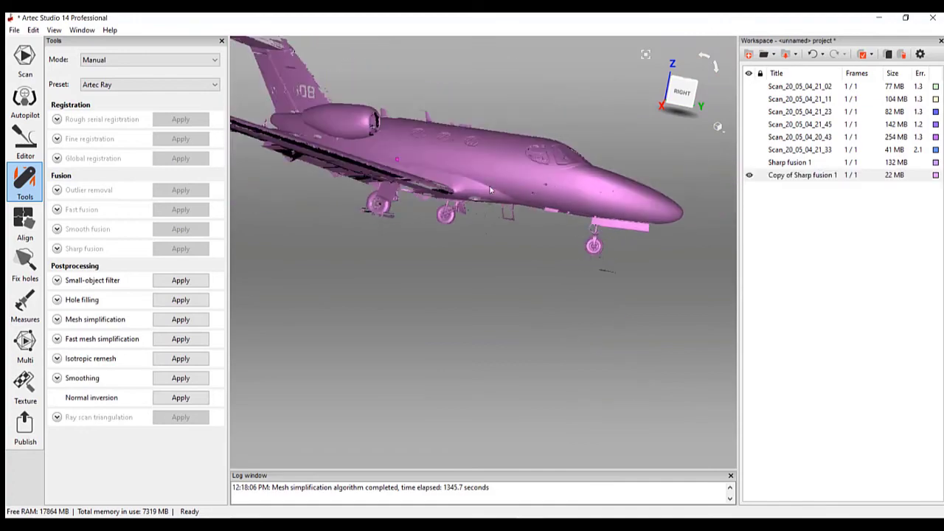
drag(491, 189, 427, 207)
scroll(423, 243, up, 5)
scroll(405, 244, up, 3)
scroll(428, 207, up, 4)
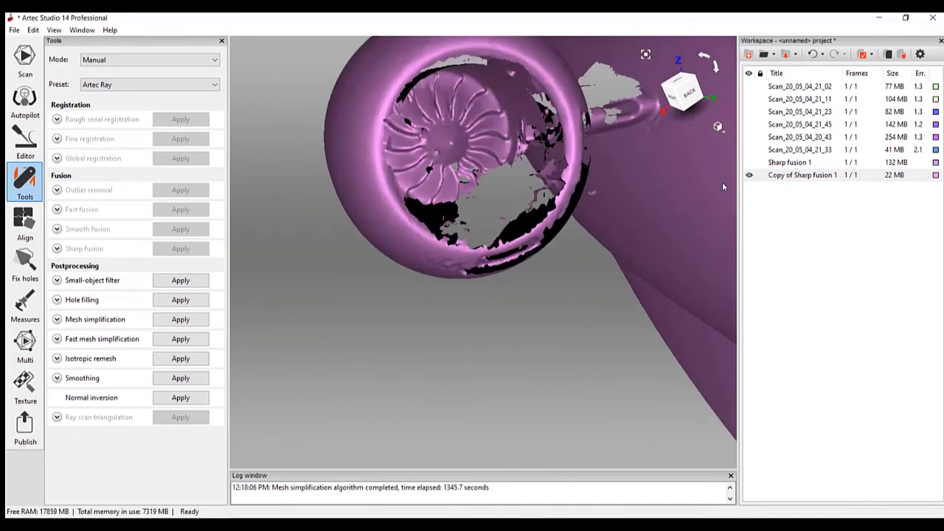
Compare engine detail against the original, then leave only the simplified copy visible.
click(752, 175)
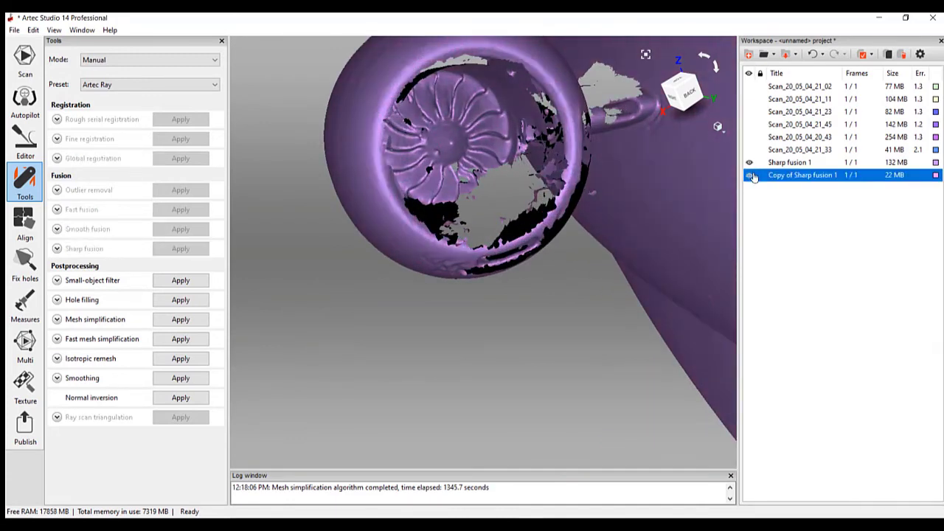
click(750, 163)
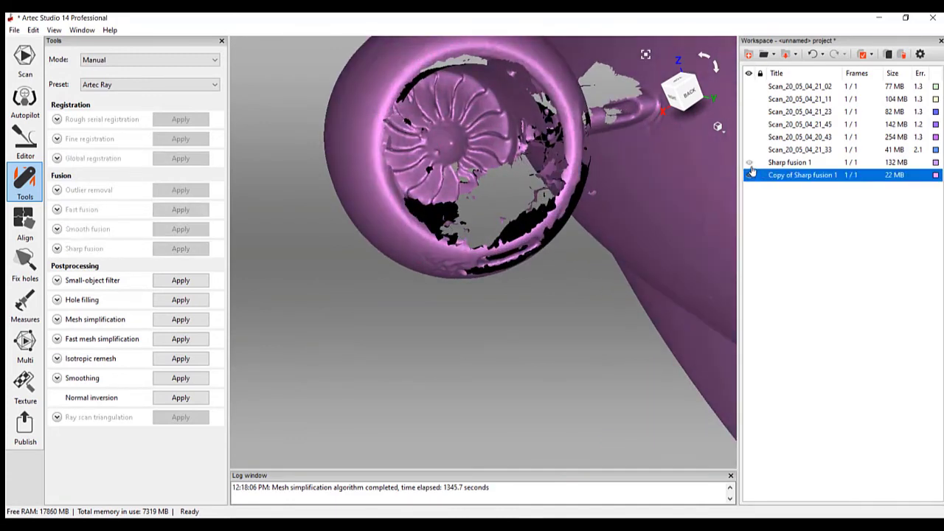
scroll(701, 191, down, 2)
scroll(701, 187, down, 5)
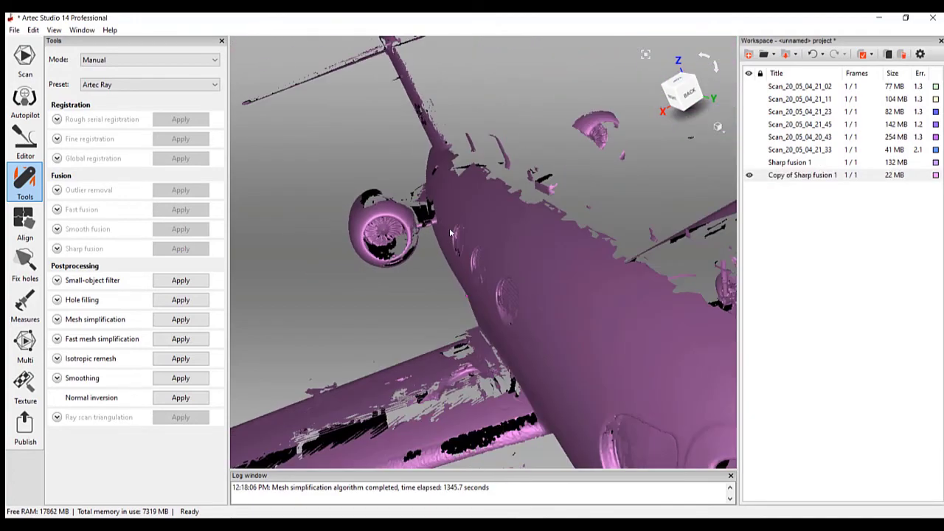
drag(514, 262, 540, 226)
scroll(597, 229, down, 3)
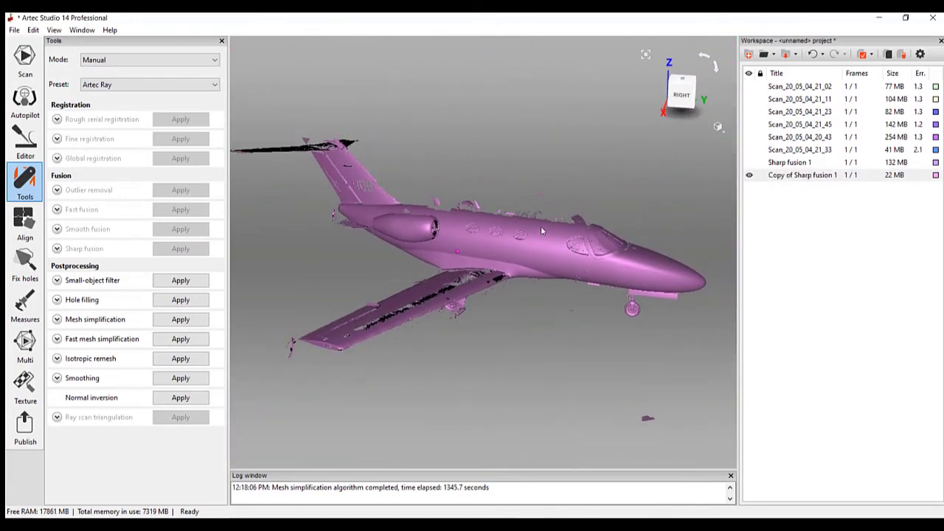
Export the simplified mesh as an STL file named 'Plane Final Reduced'.
click(796, 56)
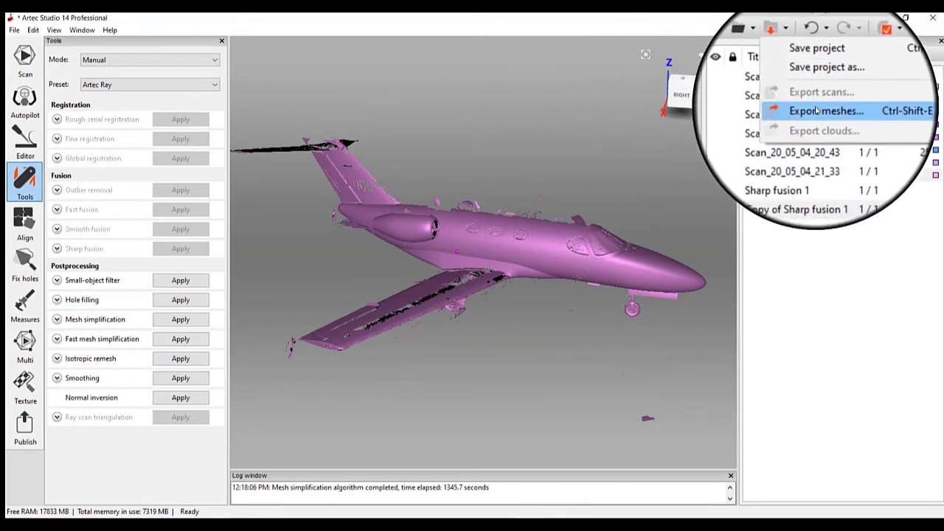
click(815, 110)
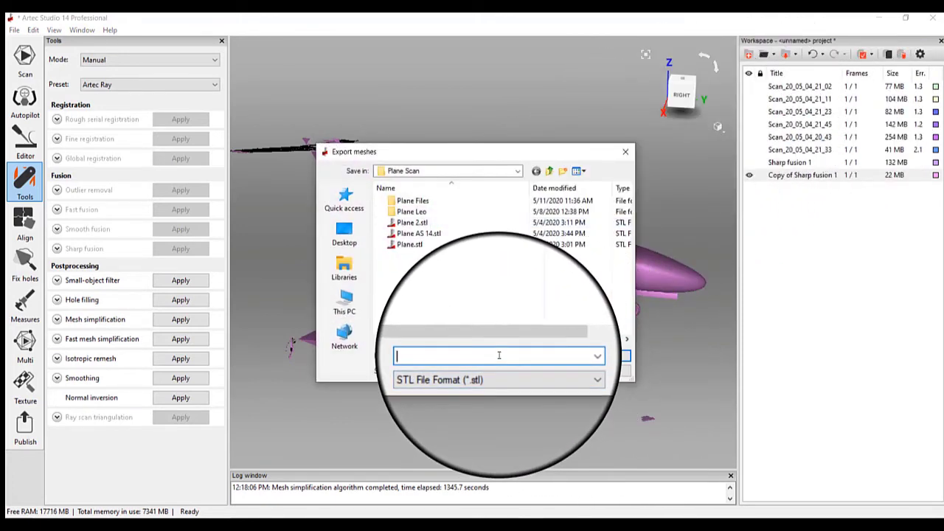
text(Plane )
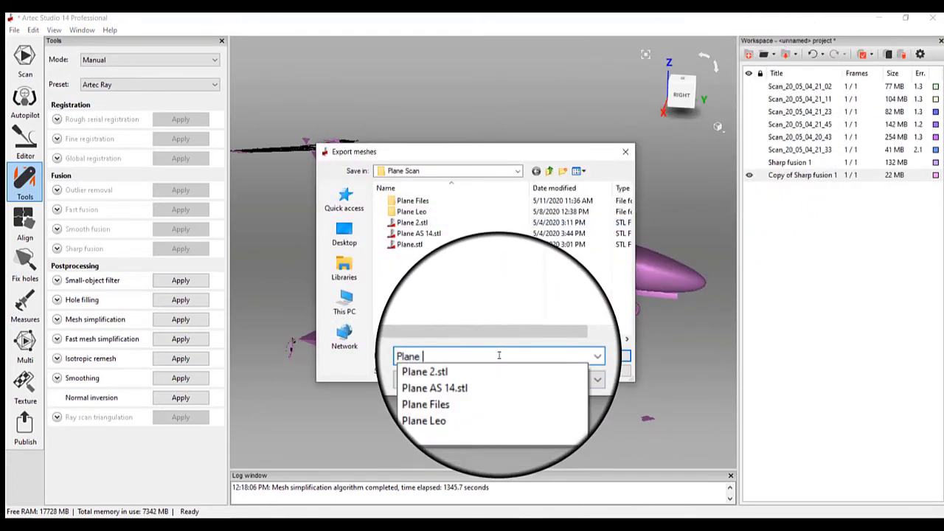
text(Final Reduced)
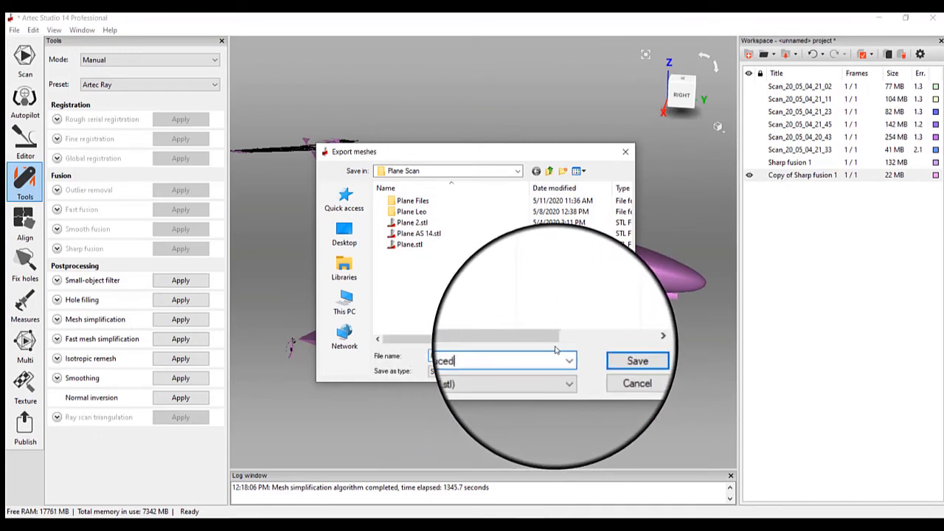
click(594, 355)
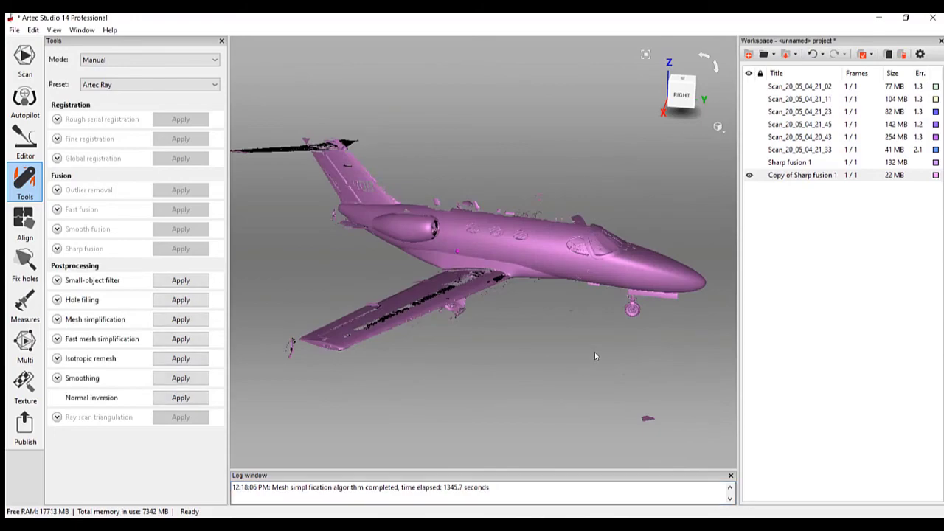